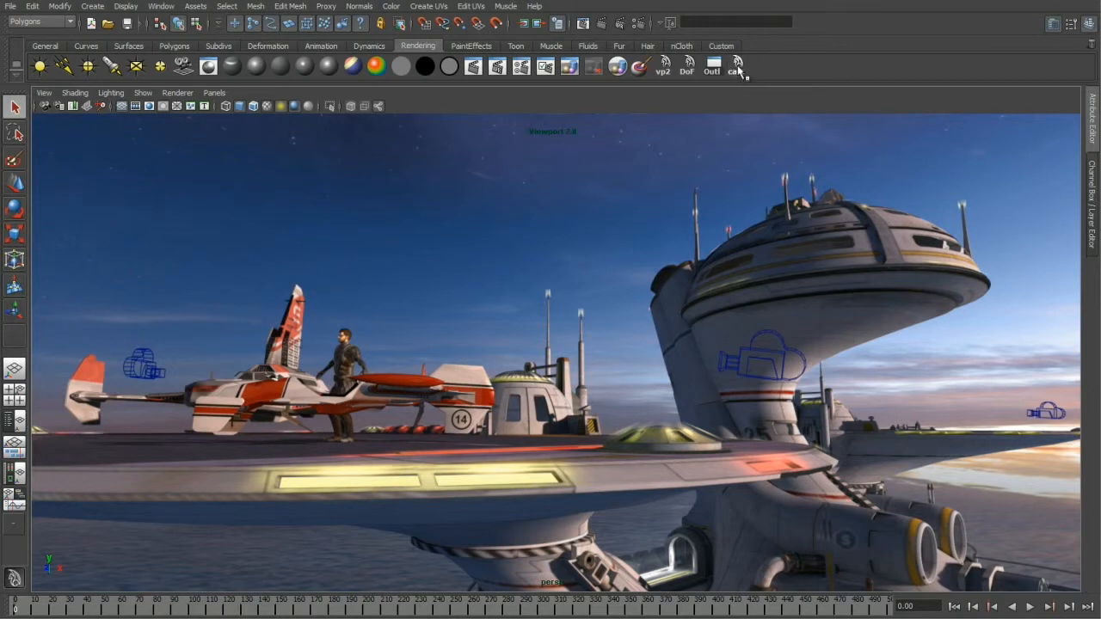
# Step: Show the Camera Sequencer below the viewport, create a shot and fit it in the sequencer view
pyautogui.click(14, 447)
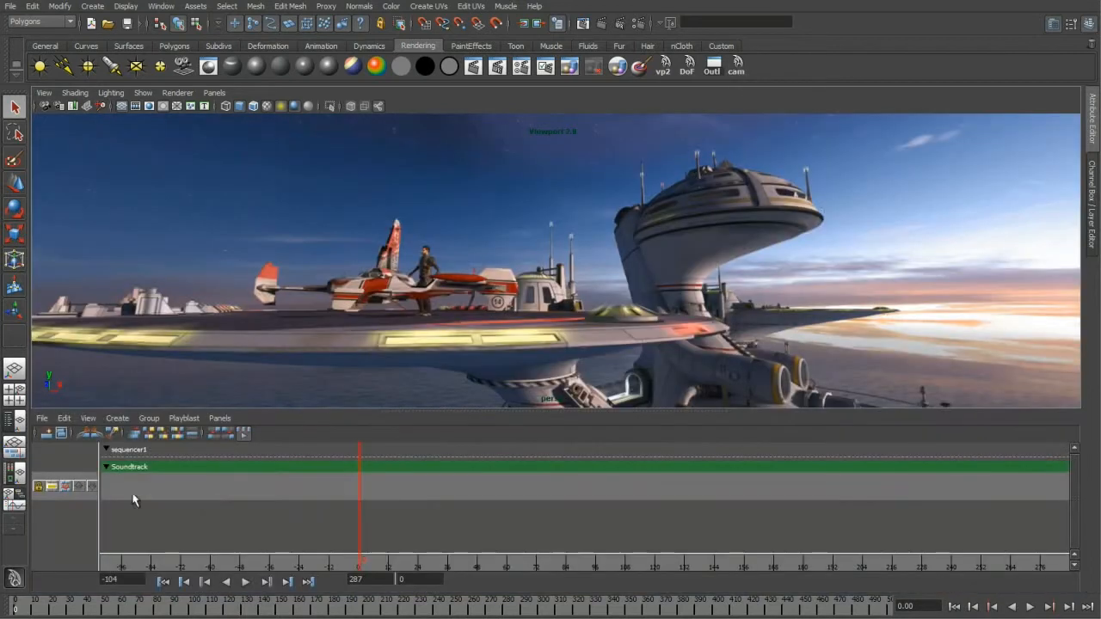
pyautogui.click(46, 434)
pyautogui.click(59, 436)
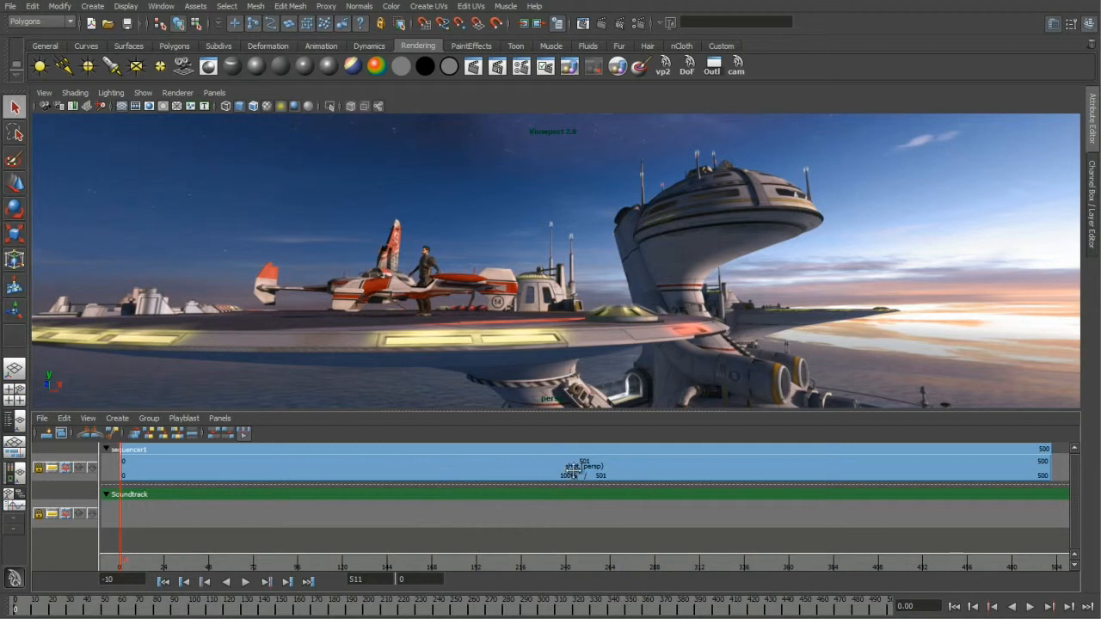
# Step: Switch the new shot's camera to a_intro
pyautogui.rightClick(396, 468)
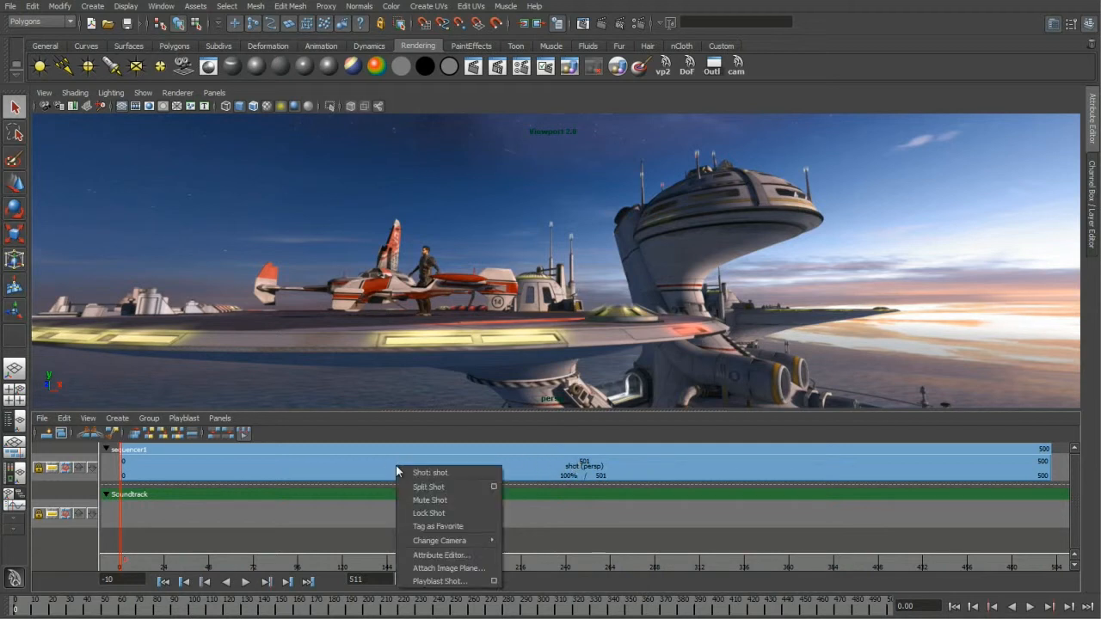
pyautogui.moveTo(449, 544)
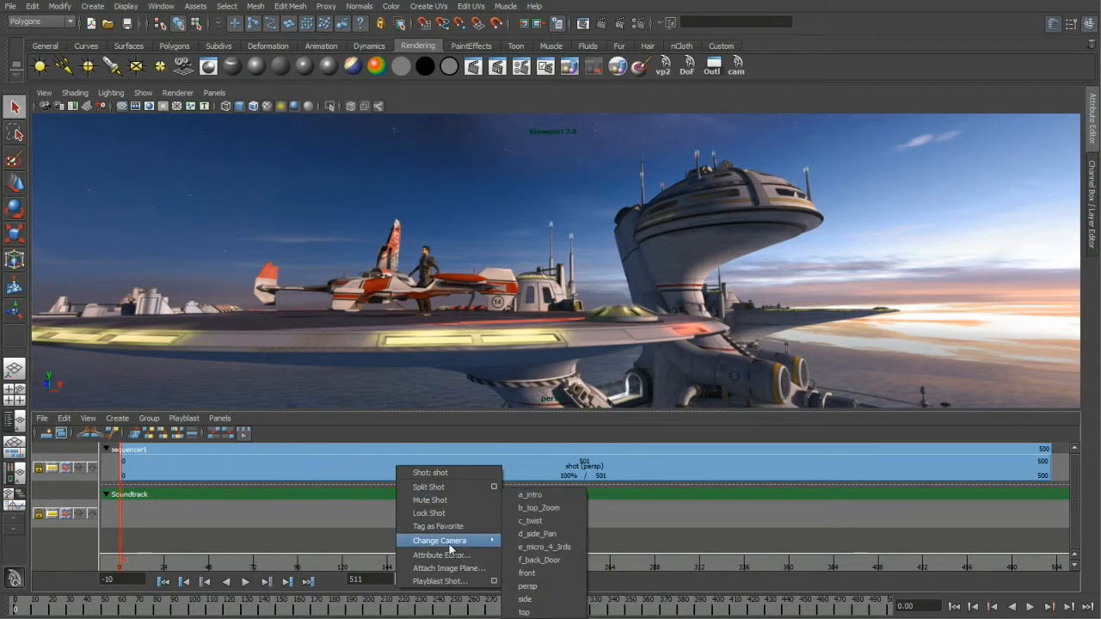
pyautogui.click(532, 495)
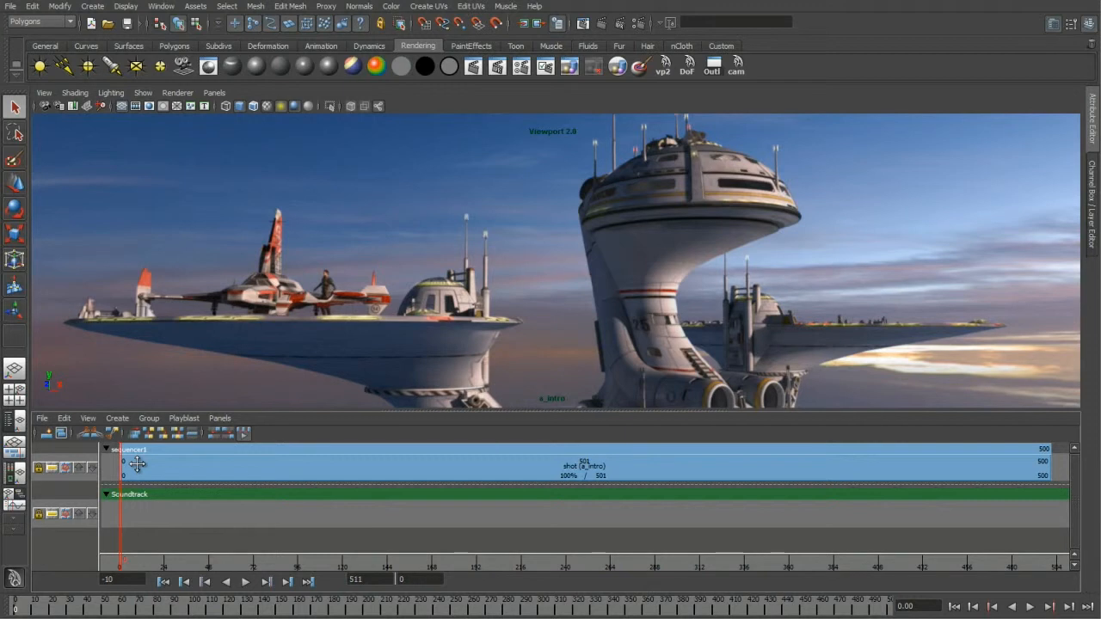
# Step: Import the break2 audio file as the sequencer soundtrack
pyautogui.click(41, 418)
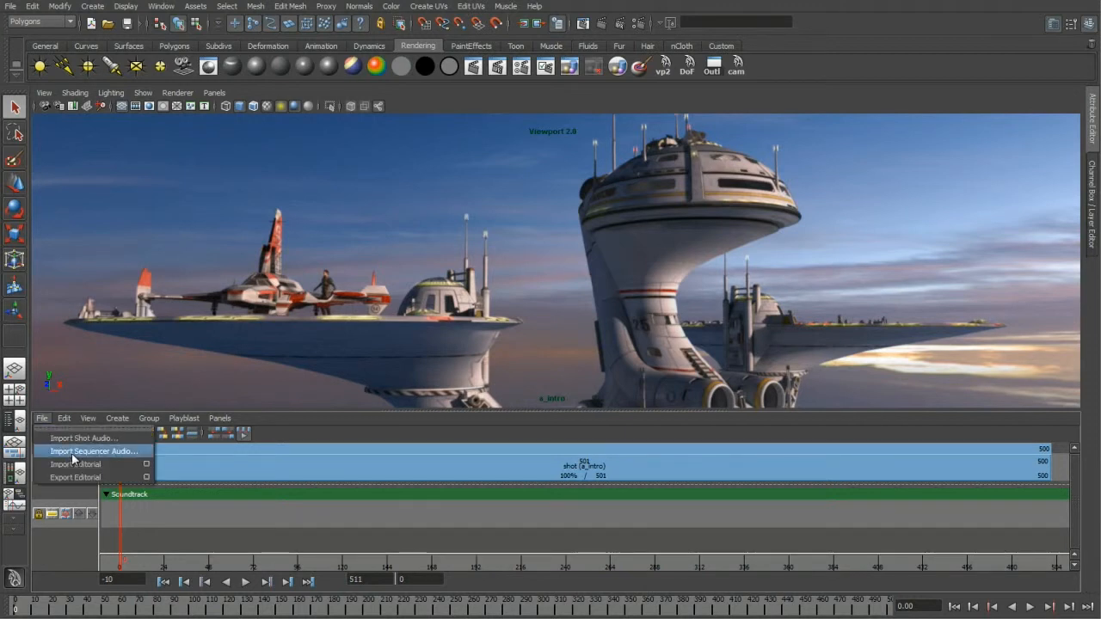
pyautogui.click(71, 453)
pyautogui.click(334, 195)
pyautogui.click(742, 378)
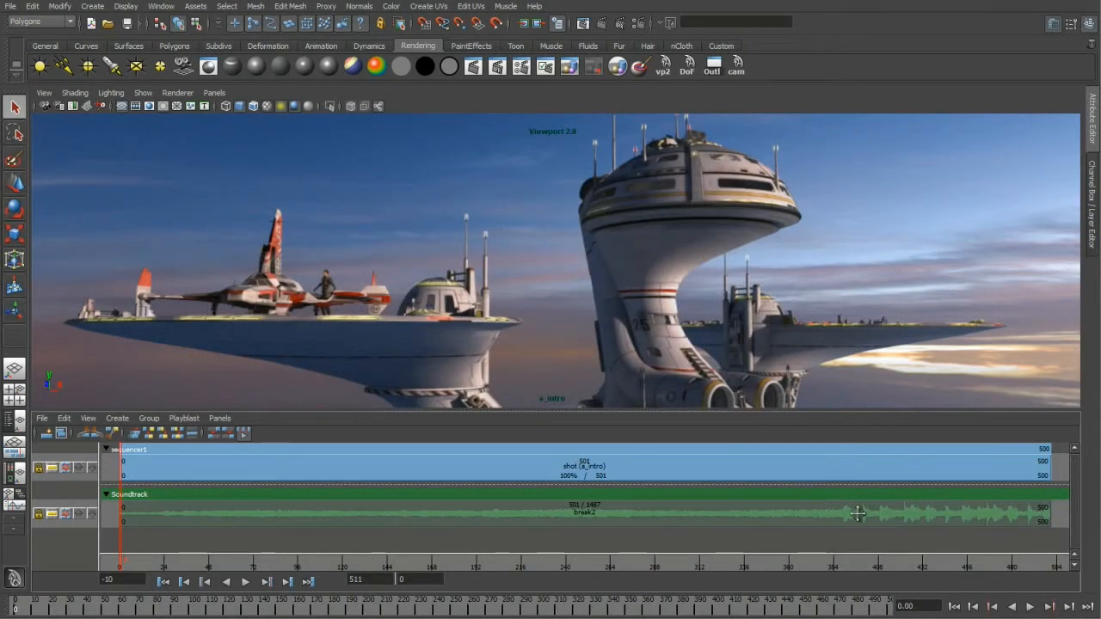
# Step: Slide the break2 audio clip earlier and extend its end to about frame 505
pyautogui.moveTo(944, 521); pyautogui.dragTo(359, 534)
pyautogui.moveTo(452, 519); pyautogui.dragTo(1053, 522)
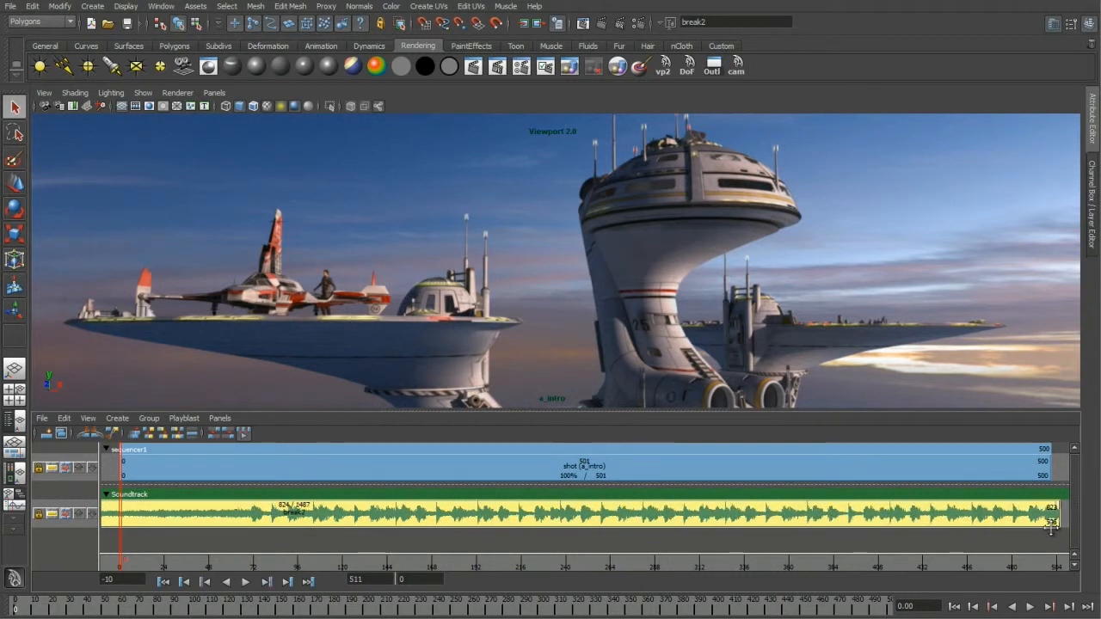
# Step: Play back the sequence, move to frame 70 and nudge the break2 clip so its first strong beat lands there
pyautogui.click(246, 581)
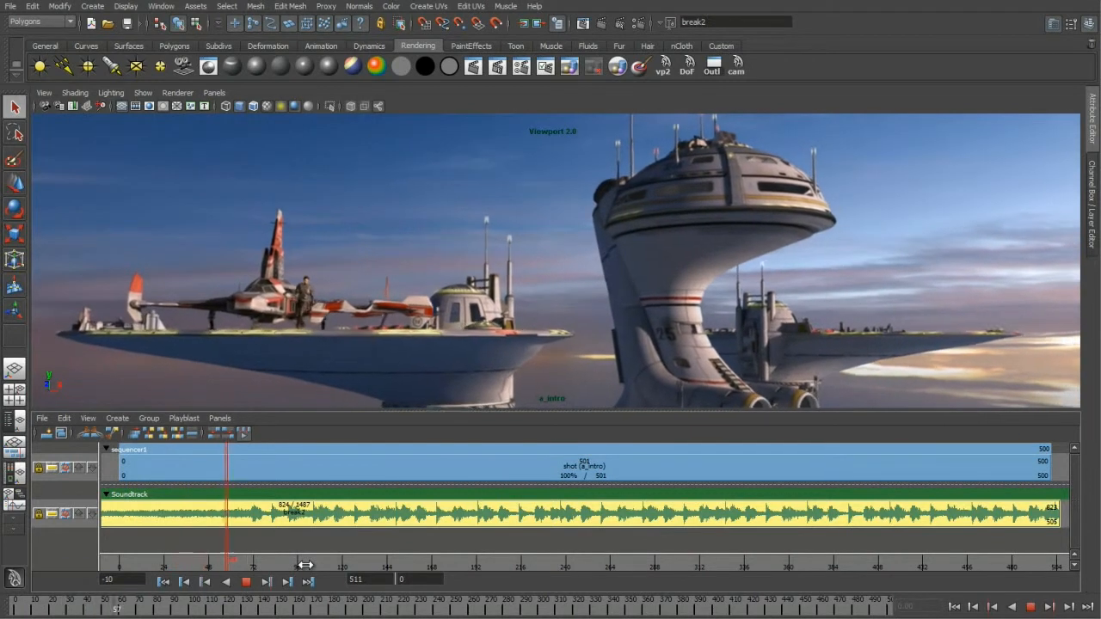
pyautogui.click(246, 583)
pyautogui.moveTo(333, 560); pyautogui.dragTo(249, 581)
pyautogui.moveTo(302, 517); pyautogui.dragTo(298, 520)
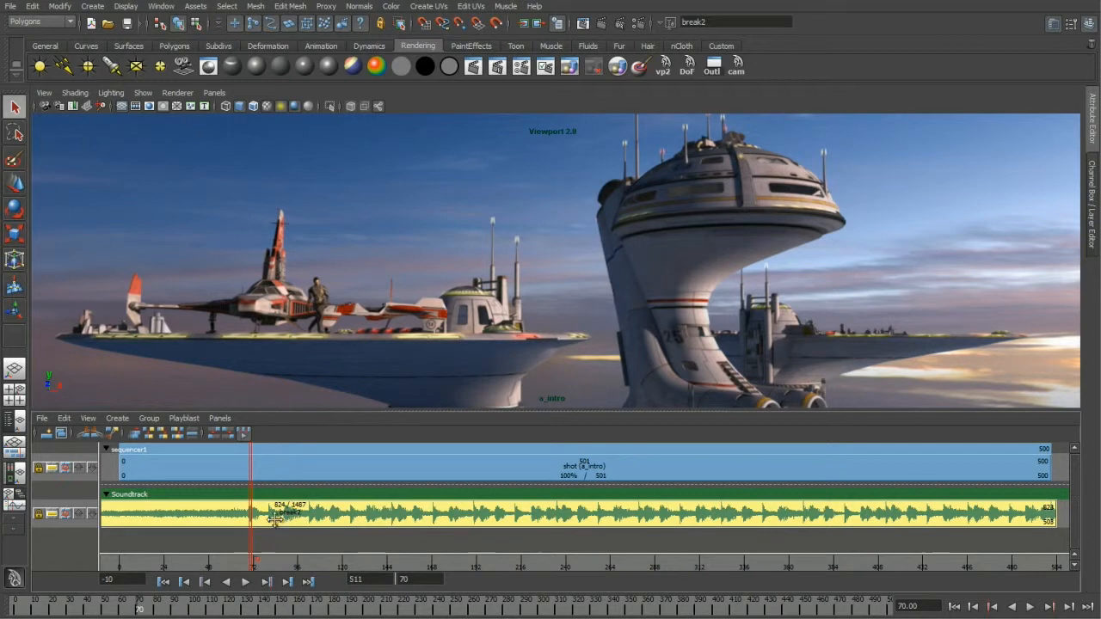
# Step: Split the a_intro shot at frame 70
pyautogui.rightClick(274, 468)
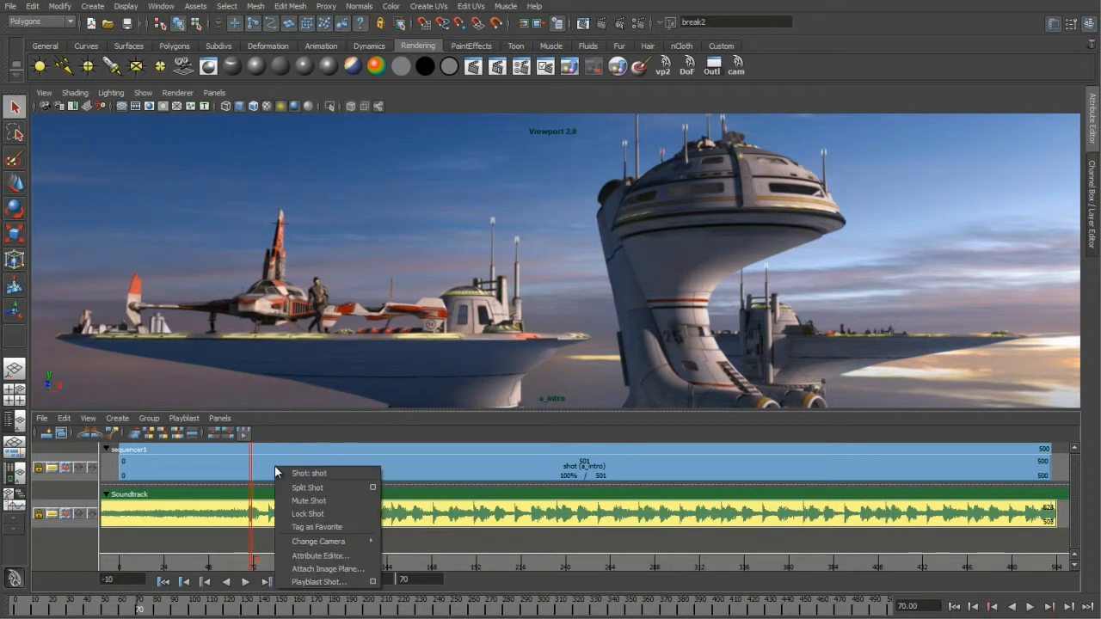
pyautogui.click(273, 465)
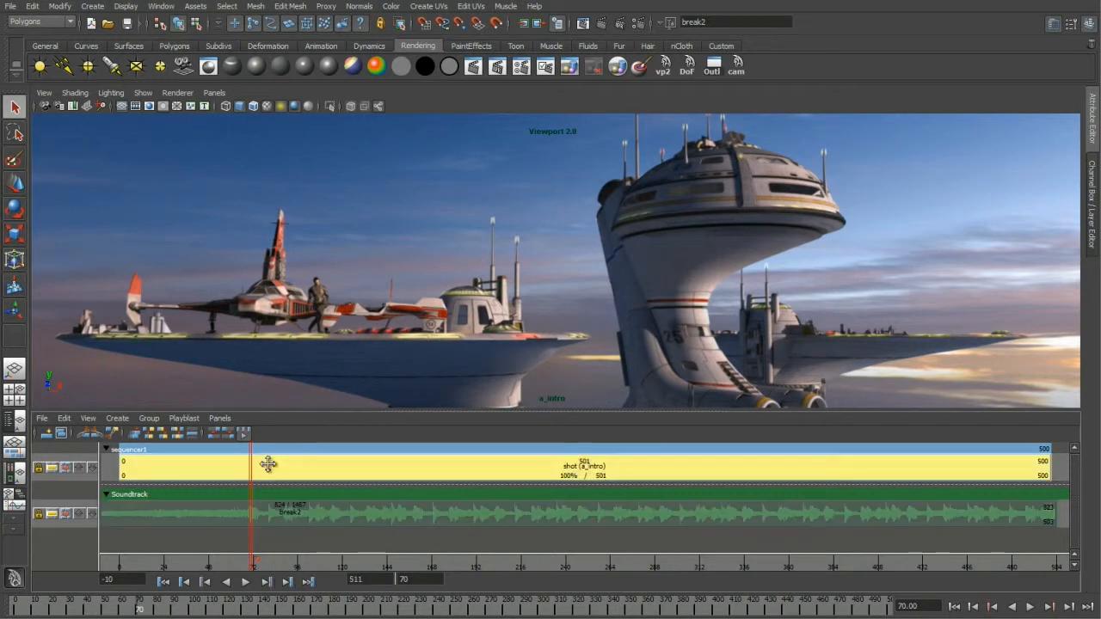
pyautogui.click(112, 435)
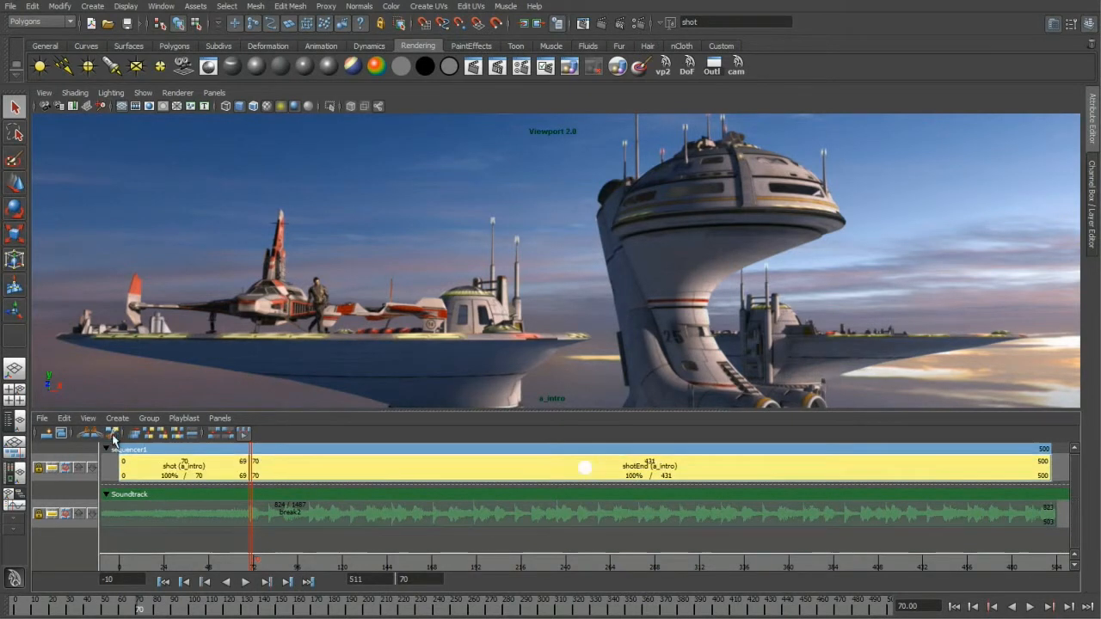
# Step: Change the camera of the shot starting at frame 70 to d_side_Pan
pyautogui.click(196, 471)
pyautogui.click(310, 472)
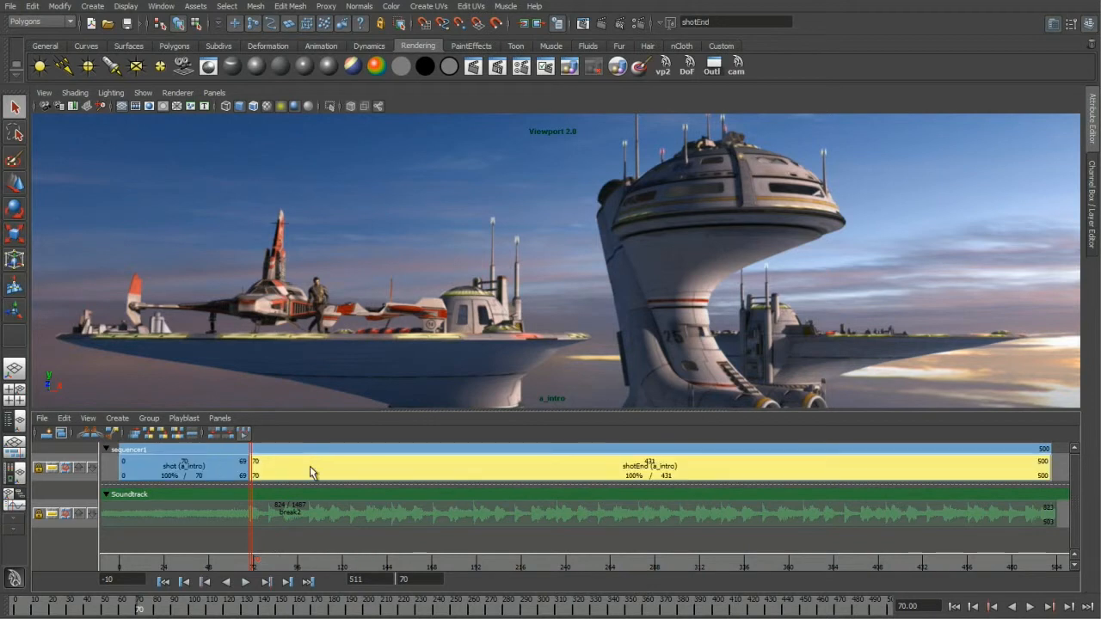
pyautogui.rightClick(311, 472)
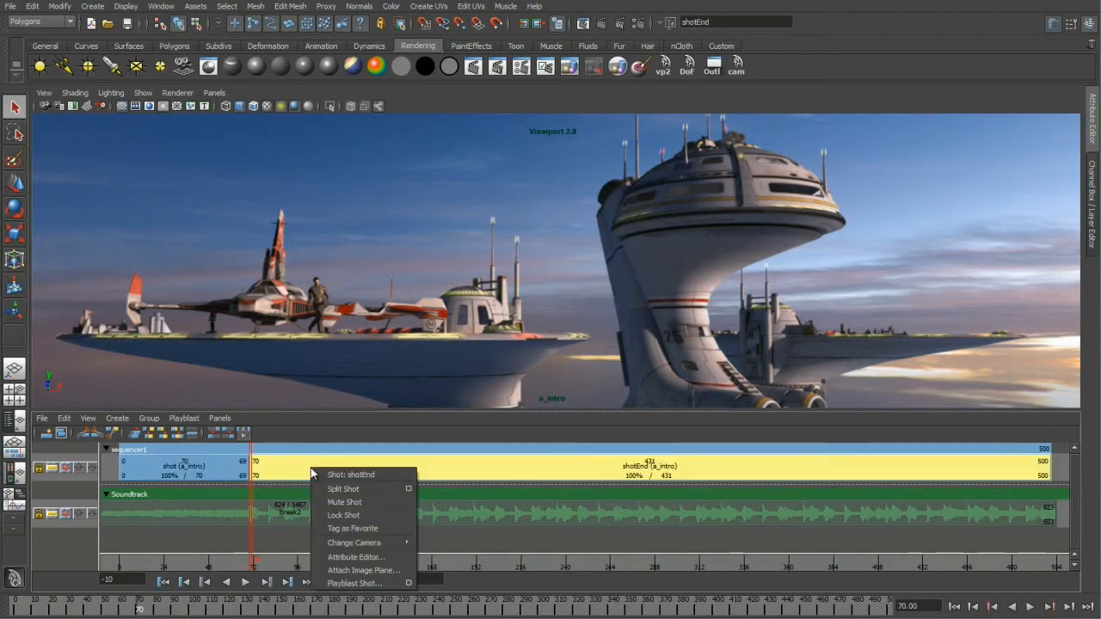
pyautogui.moveTo(360, 543)
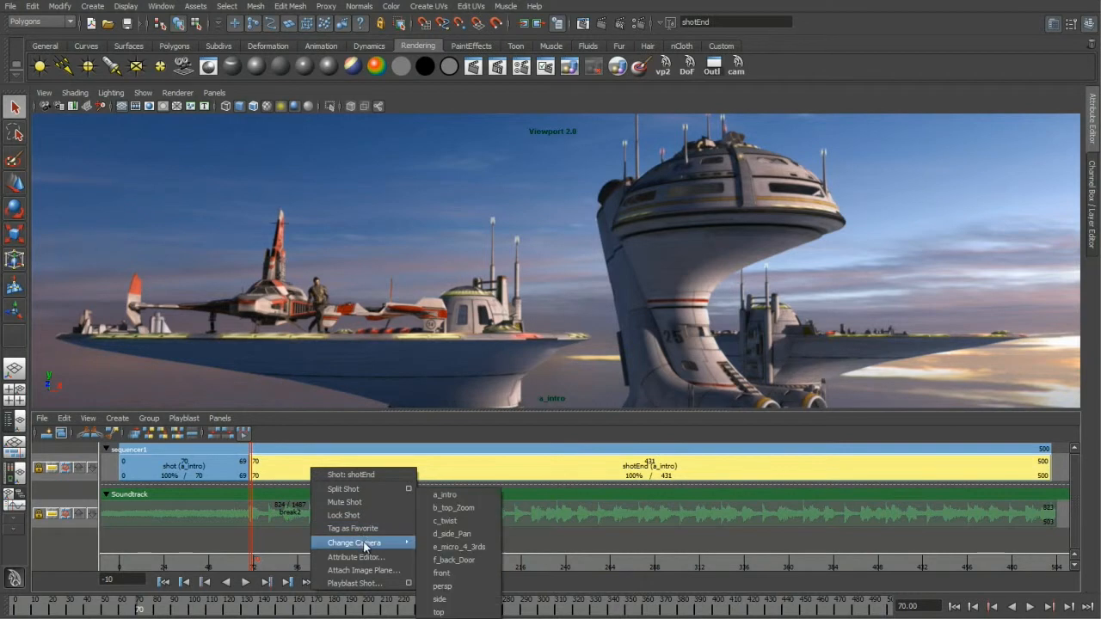
pyautogui.click(453, 534)
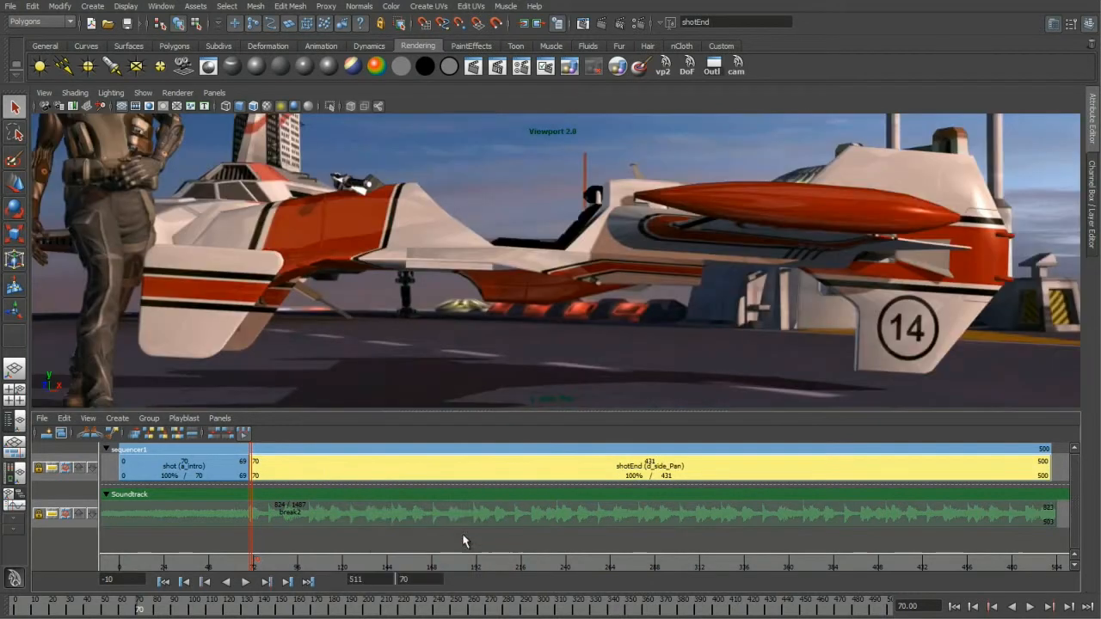
# Step: Play the sequence from its start to review the cut to the second shot
pyautogui.click(166, 584)
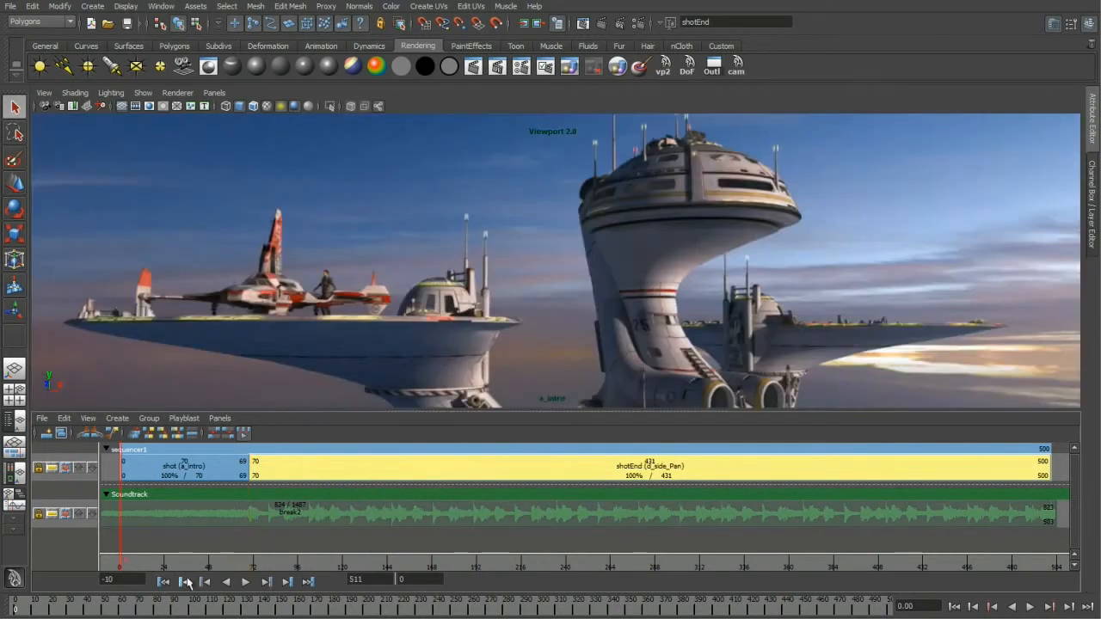
pyautogui.click(245, 582)
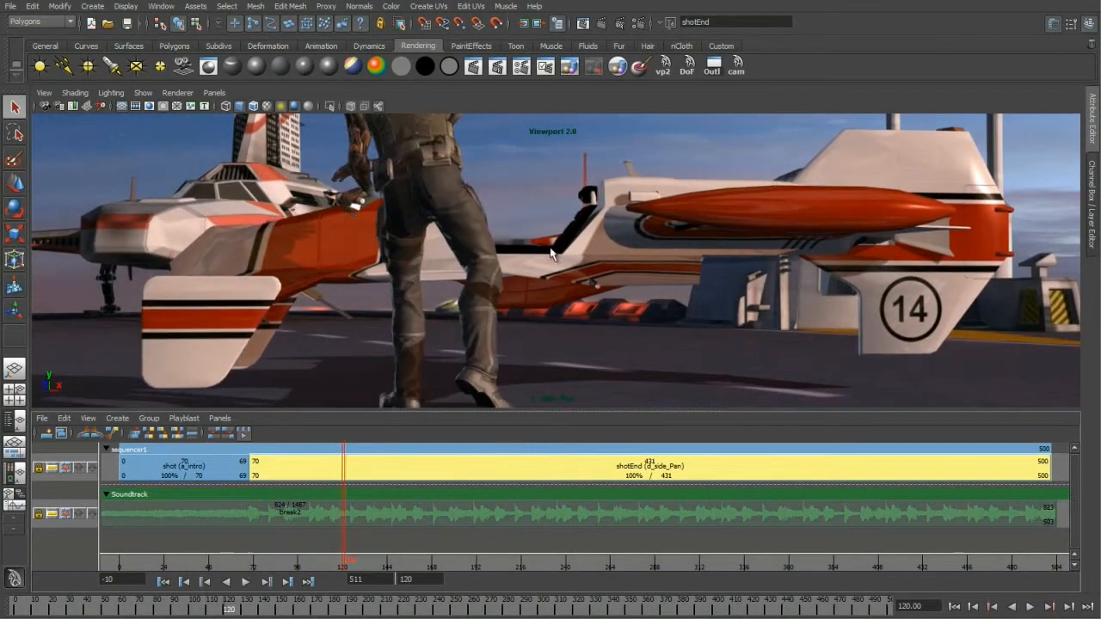
# Step: At frame 70, pan the d_side_Pan view to the parked ship's nose, then select that camera and key it
pyautogui.moveTo(344, 564); pyautogui.dragTo(248, 570)
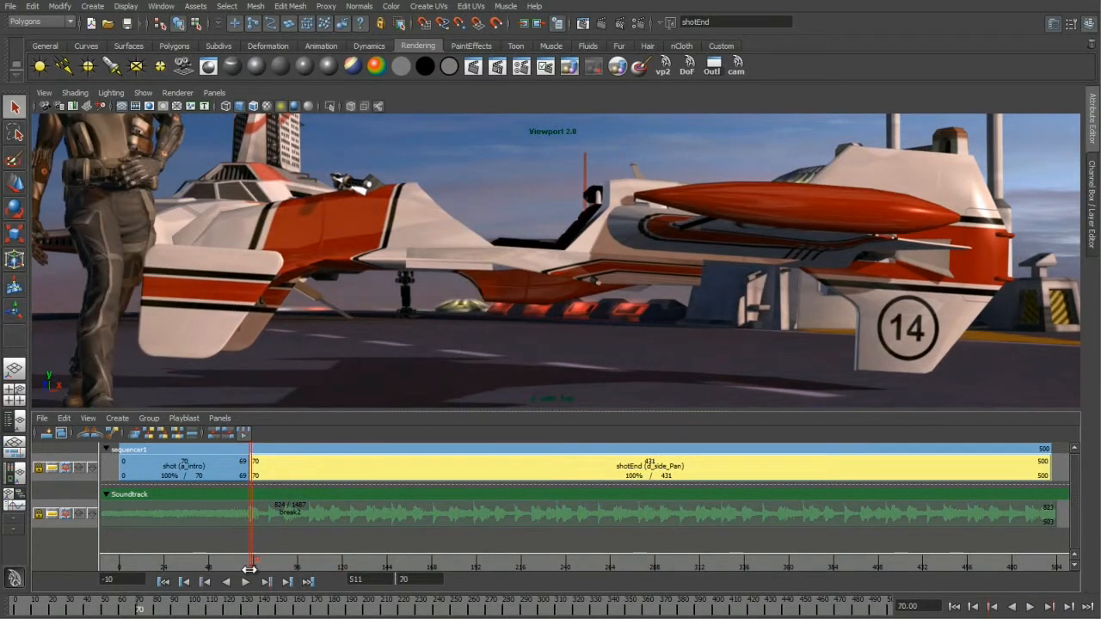
pyautogui.keyDown('alt'); pyautogui.moveTo(390, 317); pyautogui.dragTo(691, 325, button='middle'); pyautogui.keyUp('alt')
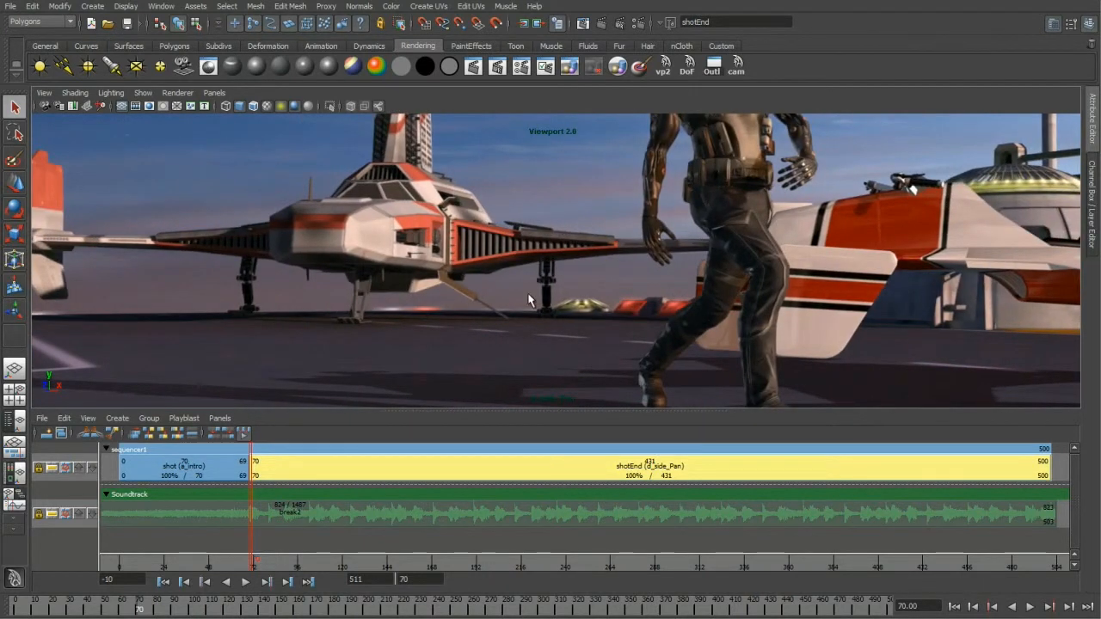
pyautogui.press('space')
pyautogui.click(425, 260)
pyautogui.click(435, 284)
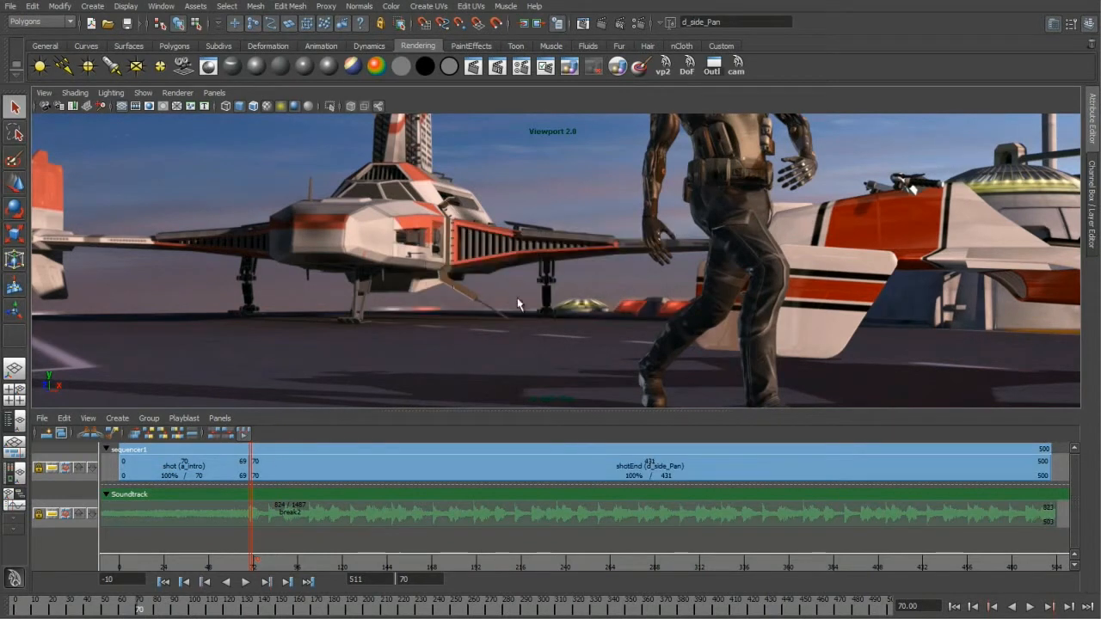
# Step: Key the d_side_Pan camera at frame 134, panned to the number 14 tail fin and the dome, and split the shot there
pyautogui.moveTo(258, 559); pyautogui.dragTo(370, 564)
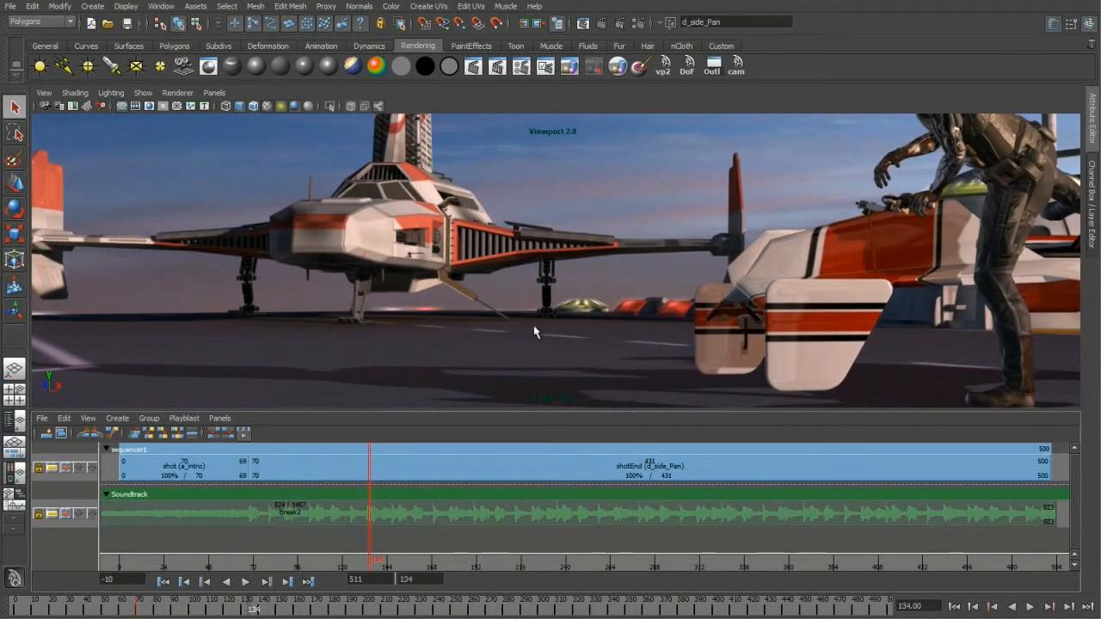
pyautogui.keyDown('alt'); pyautogui.moveTo(829, 320); pyautogui.dragTo(183, 390, button='middle'); pyautogui.keyUp('alt')
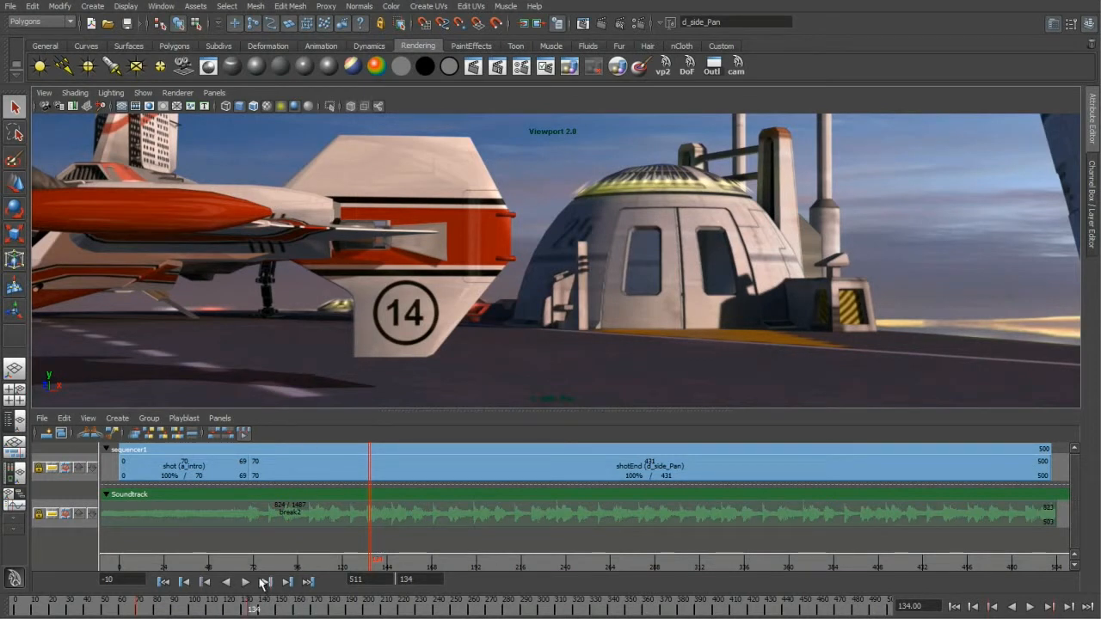
pyautogui.rightClick(380, 466)
pyautogui.click(413, 486)
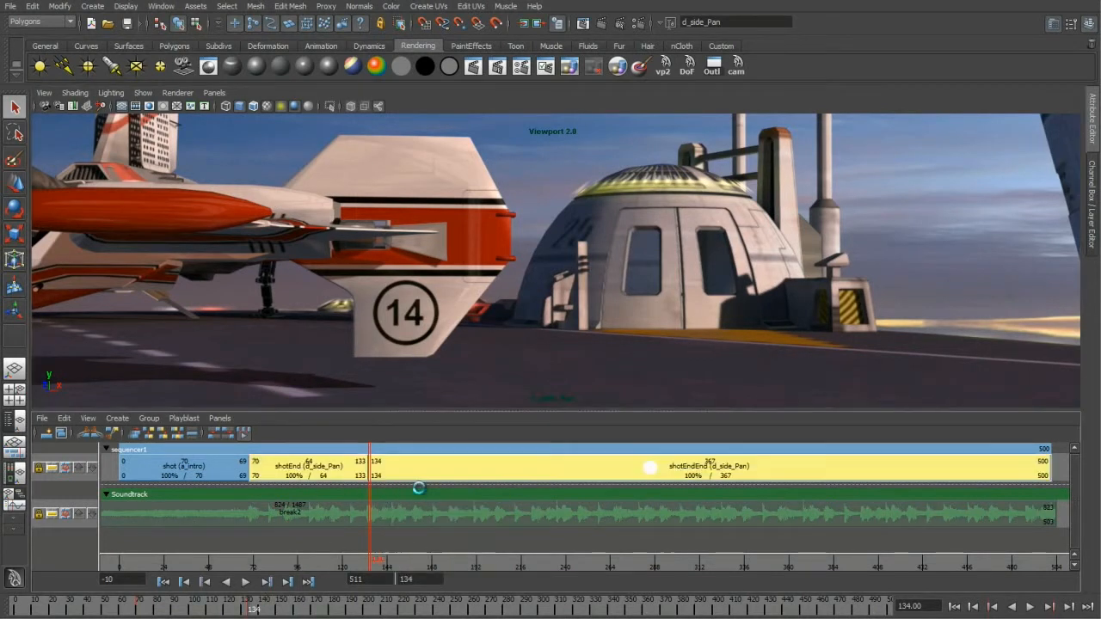
# Step: Enable depth of field on the d_side_Pan camera with focus distance 41.1, F Stop 3.3 and focus region scale 3
pyautogui.moveTo(367, 565); pyautogui.dragTo(306, 564)
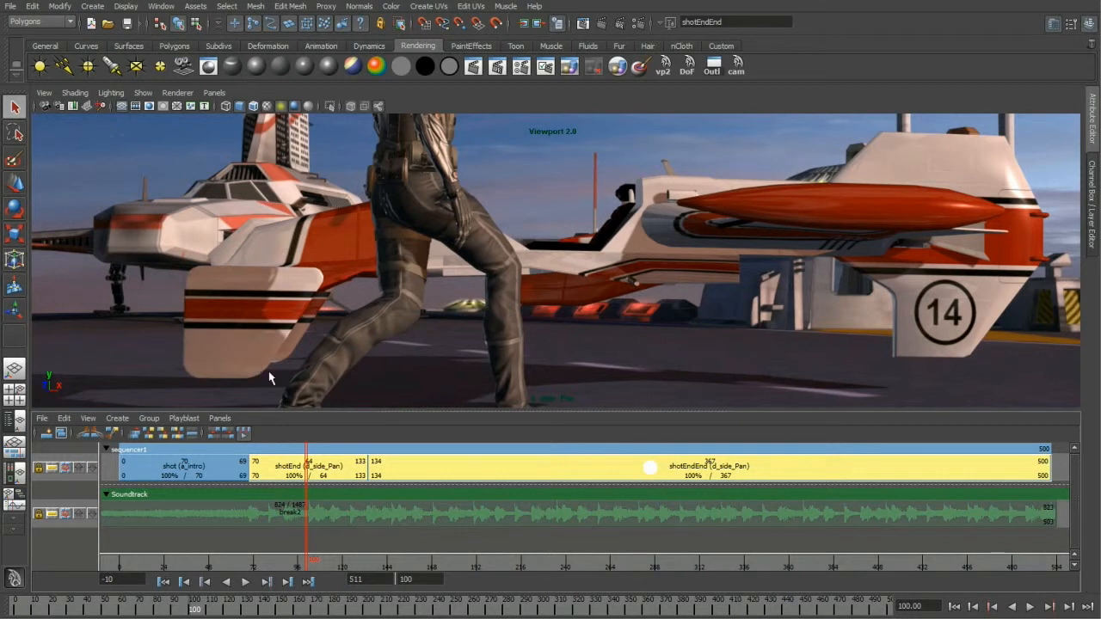
pyautogui.click(270, 463)
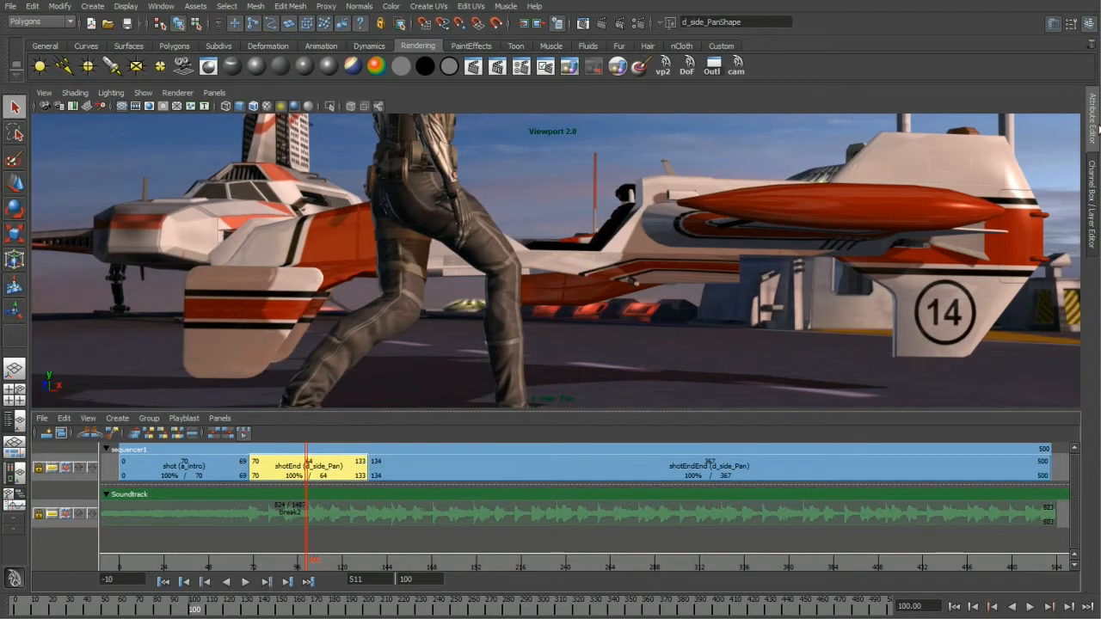
pyautogui.click(1096, 126)
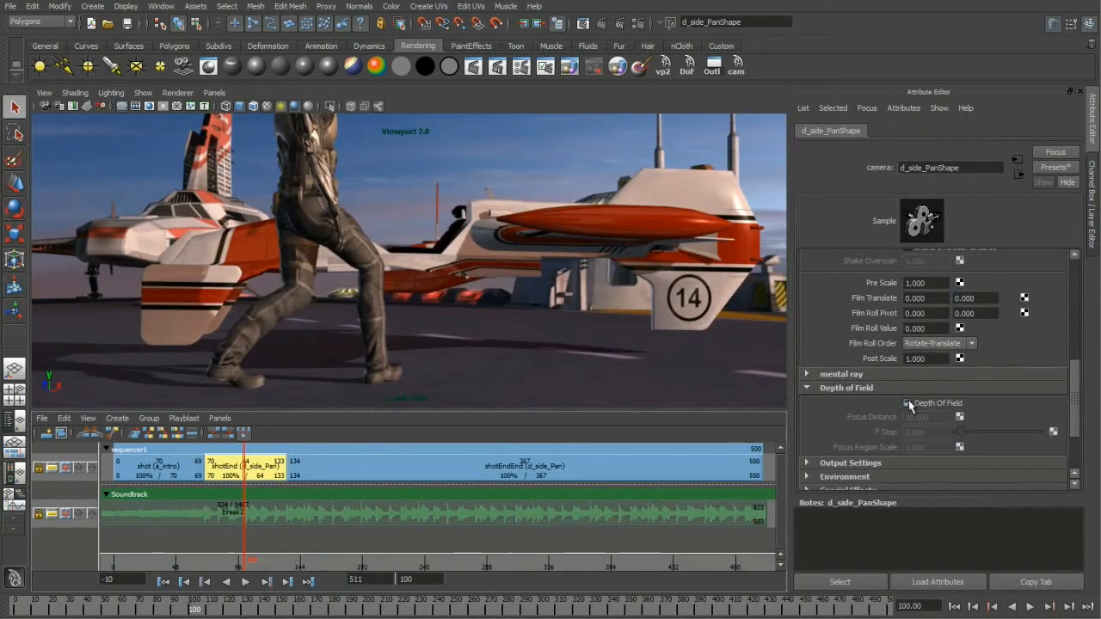
pyautogui.click(908, 403)
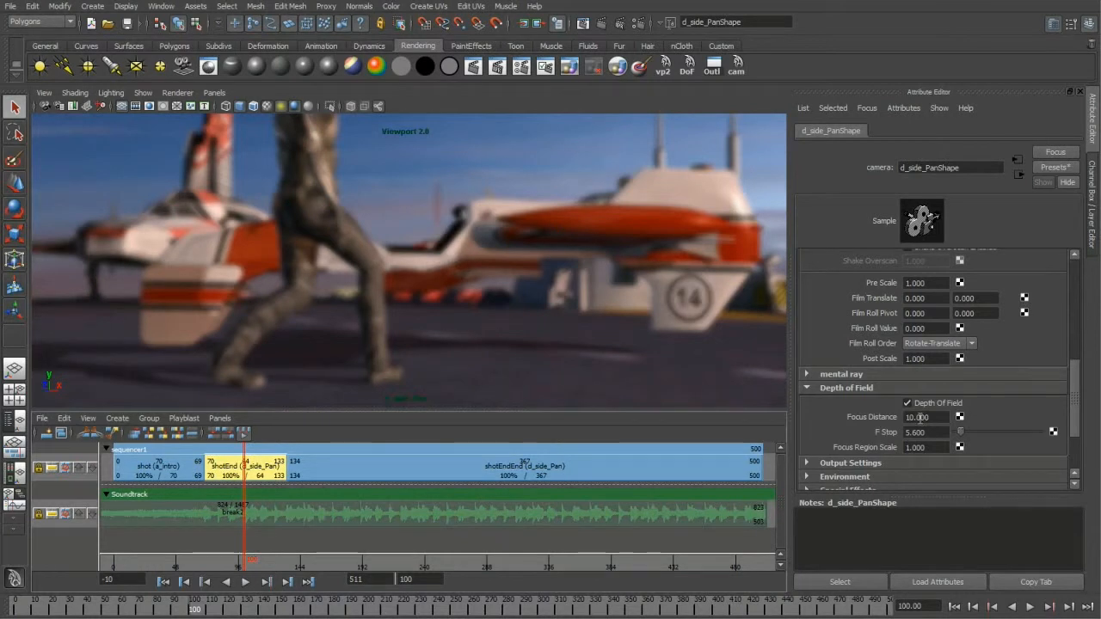
pyautogui.keyDown('ctrl'); pyautogui.moveTo(973, 417); pyautogui.dragTo(1085, 420, button='middle'); pyautogui.keyUp('ctrl')
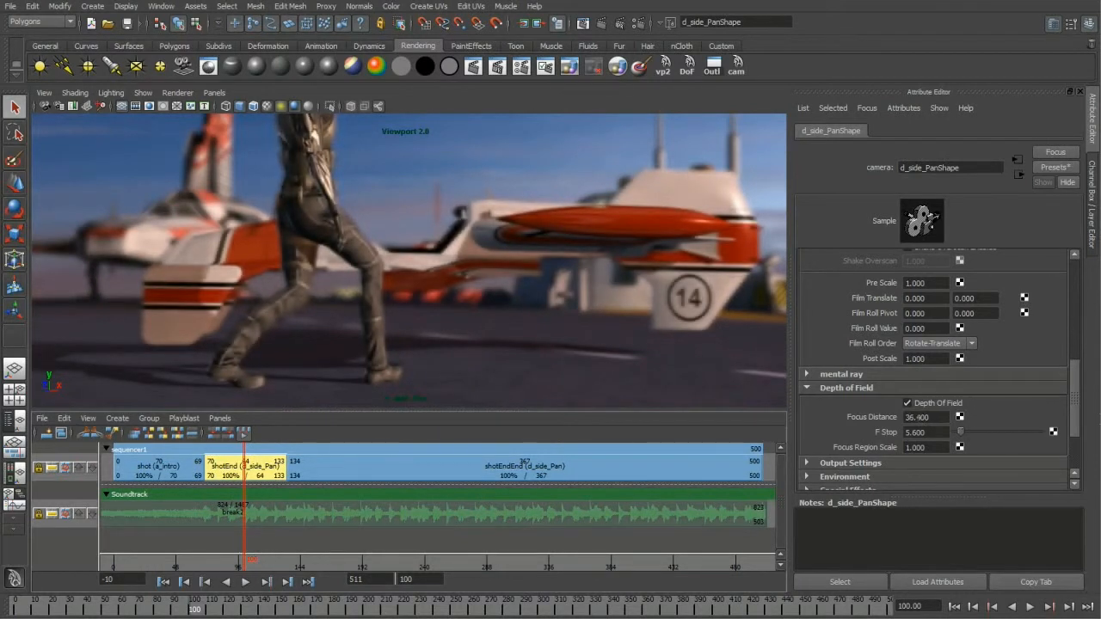
pyautogui.keyDown('ctrl'); pyautogui.moveTo(935, 417); pyautogui.dragTo(941, 416, button='middle'); pyautogui.keyUp('ctrl')
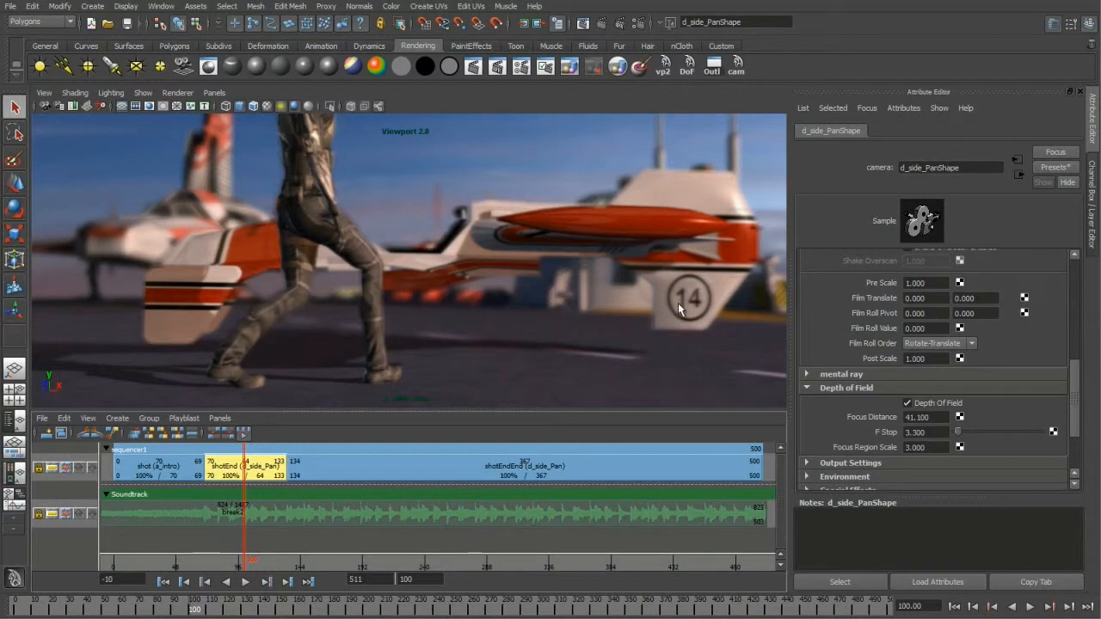
pyautogui.click(1093, 129)
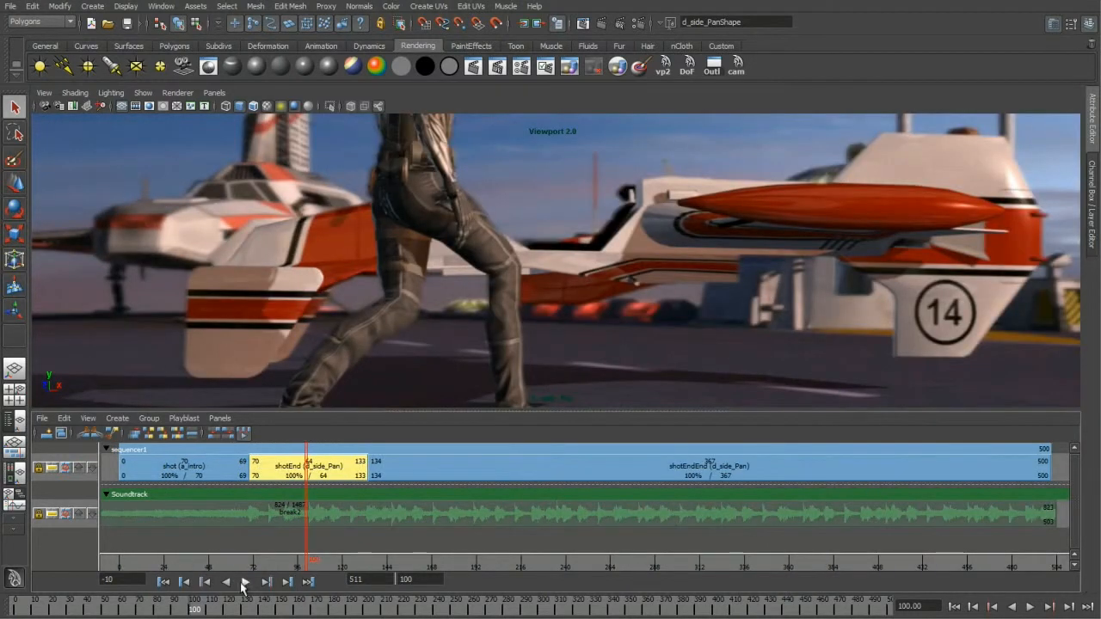
# Step: Change the camera of the shot starting at frame 134 to e_micro_4_3rds and move the playhead to frame 291
pyautogui.moveTo(339, 562); pyautogui.dragTo(393, 562)
pyautogui.click(564, 470)
pyautogui.rightClick(564, 470)
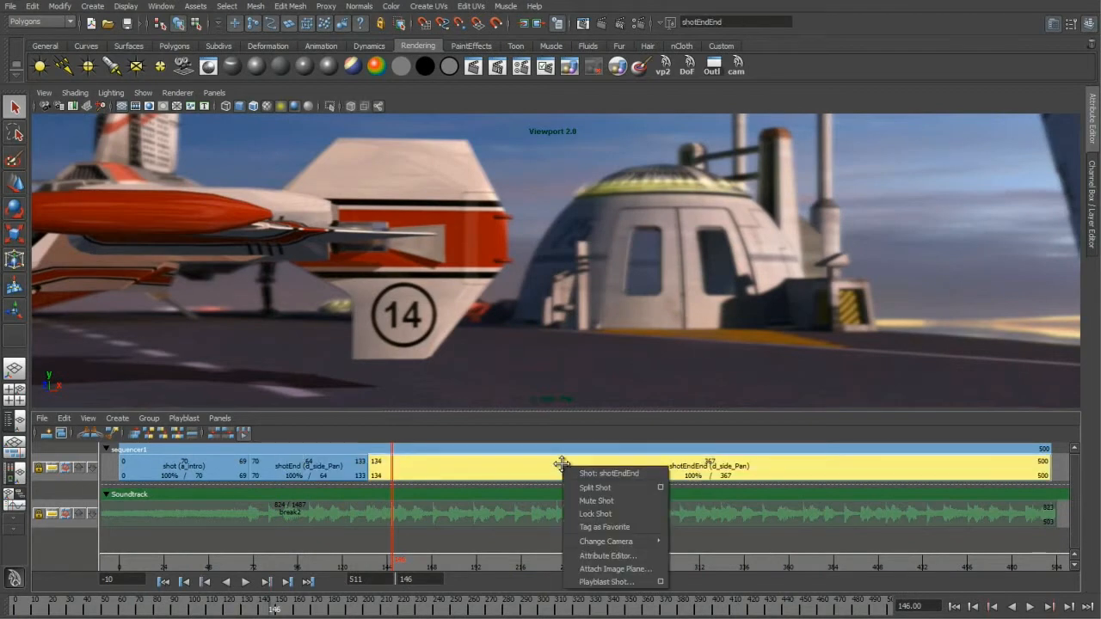
pyautogui.moveTo(610, 547)
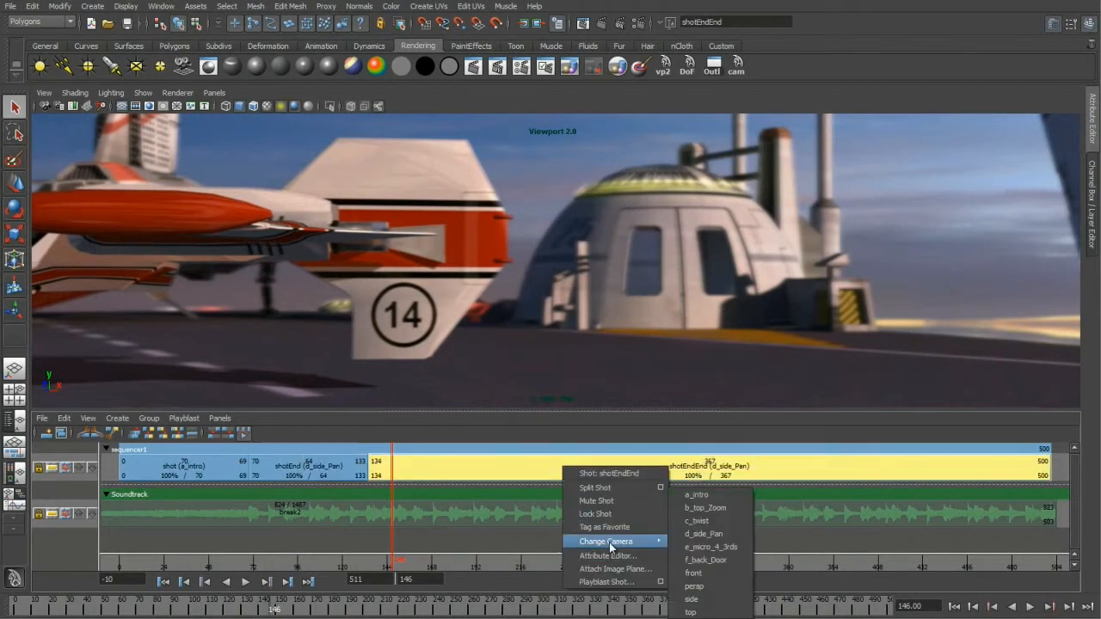
pyautogui.click(702, 548)
pyautogui.moveTo(391, 565); pyautogui.dragTo(659, 560)
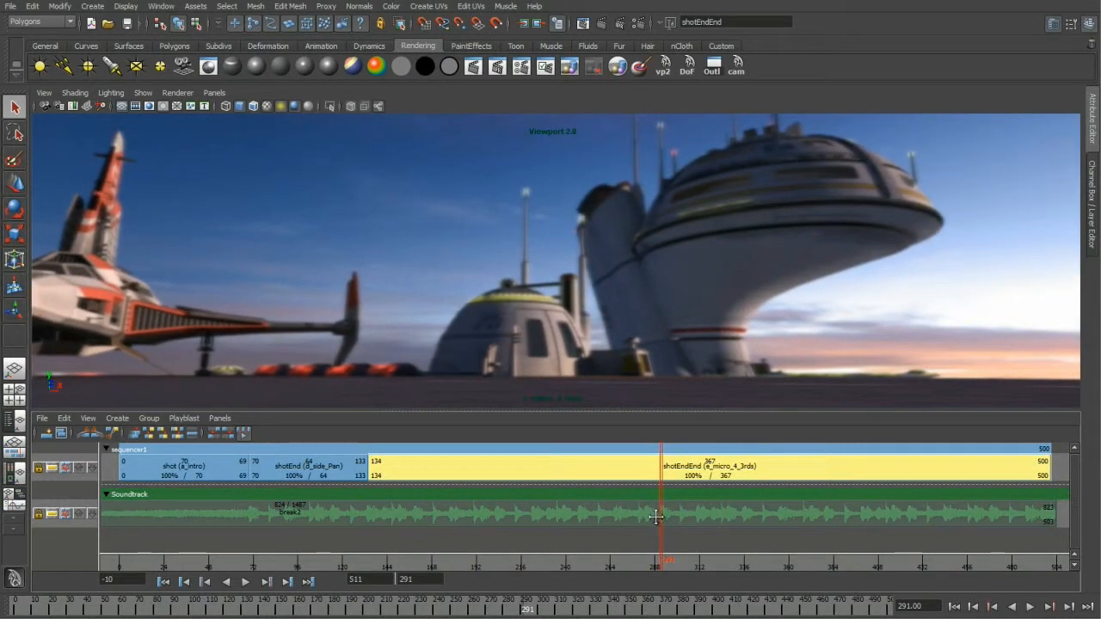
# Step: Split the e_micro_4_3rds shot at frame 291, assign the f_back_Door camera to the second part, and preview up to frame 298
pyautogui.rightClick(673, 476)
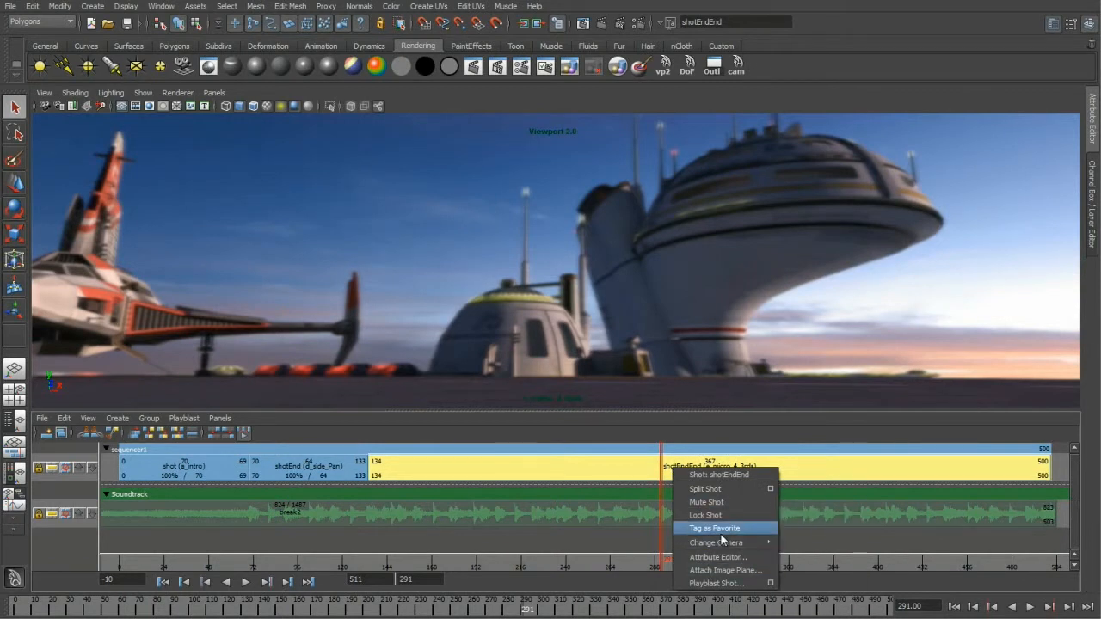
pyautogui.click(727, 488)
pyautogui.click(755, 469)
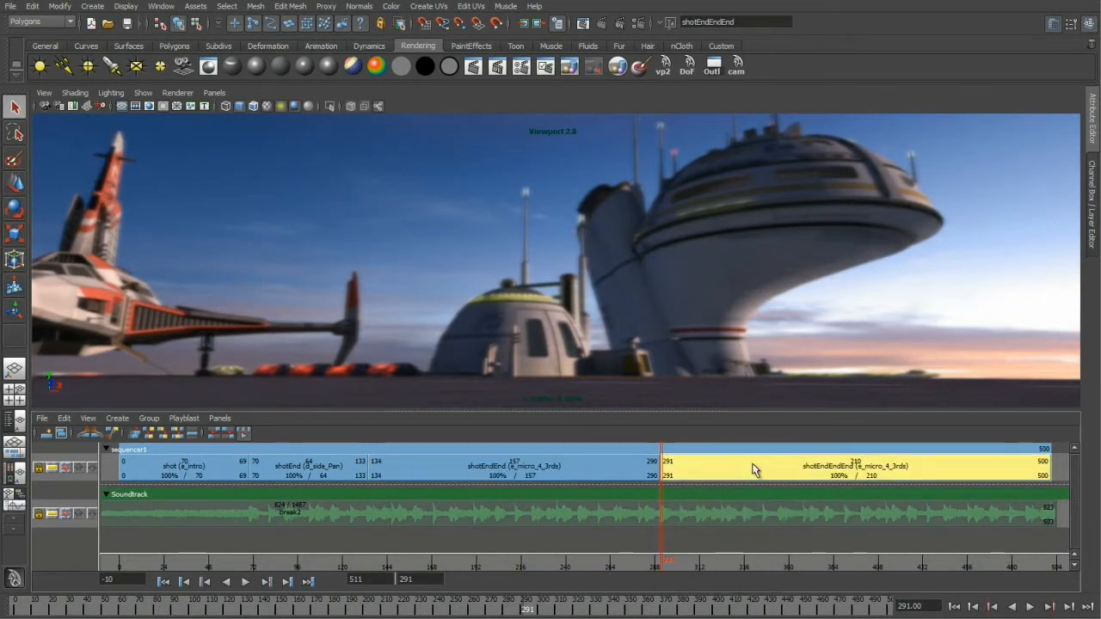
pyautogui.rightClick(754, 469)
pyautogui.moveTo(830, 539)
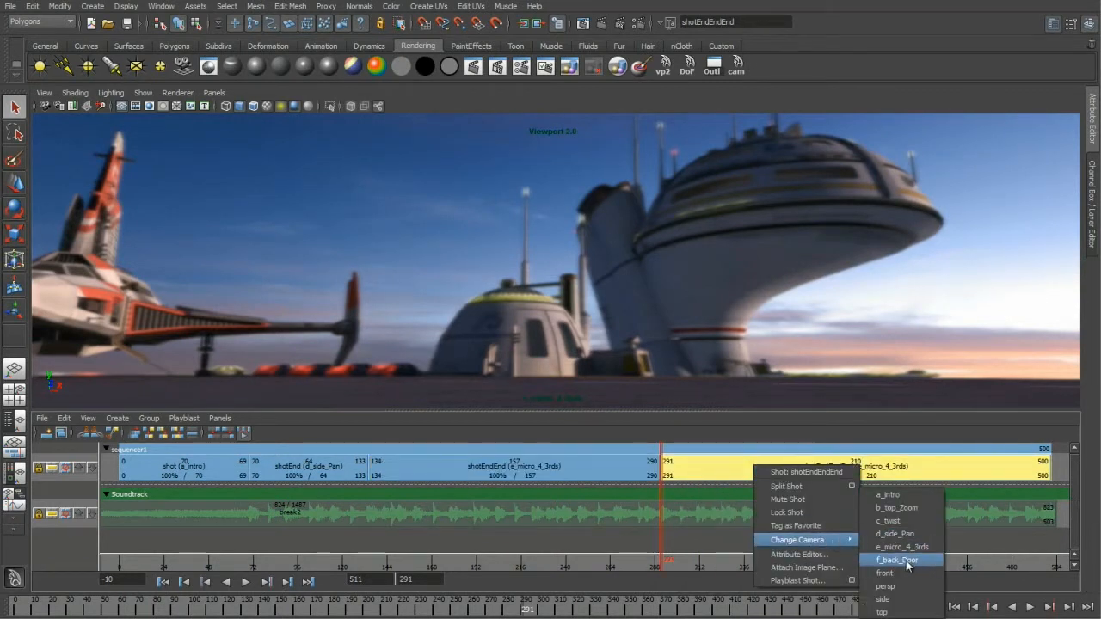
pyautogui.click(894, 560)
pyautogui.moveTo(661, 564)
pyautogui.mouseDown()
pyautogui.moveTo(712, 563)
pyautogui.moveTo(648, 564)
pyautogui.moveTo(714, 563)
pyautogui.moveTo(674, 569)
pyautogui.mouseUp()
# Step: Import AIRPLANE-FIGHTER-2.WAV as sequencer audio and slide its clip to start at frame 205
pyautogui.click(42, 418)
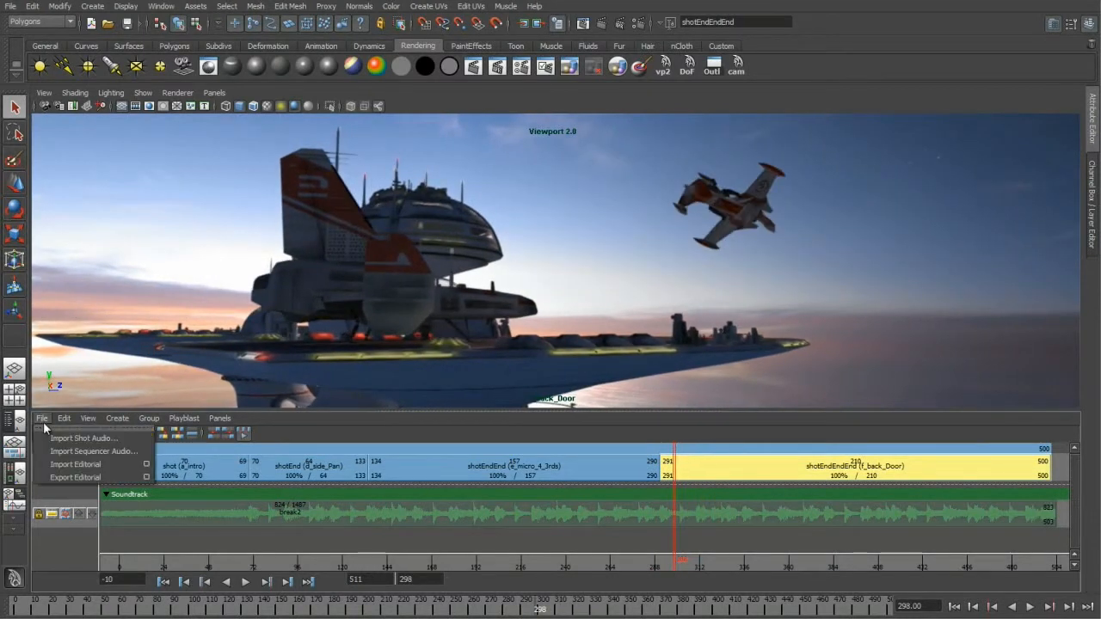
pyautogui.click(74, 451)
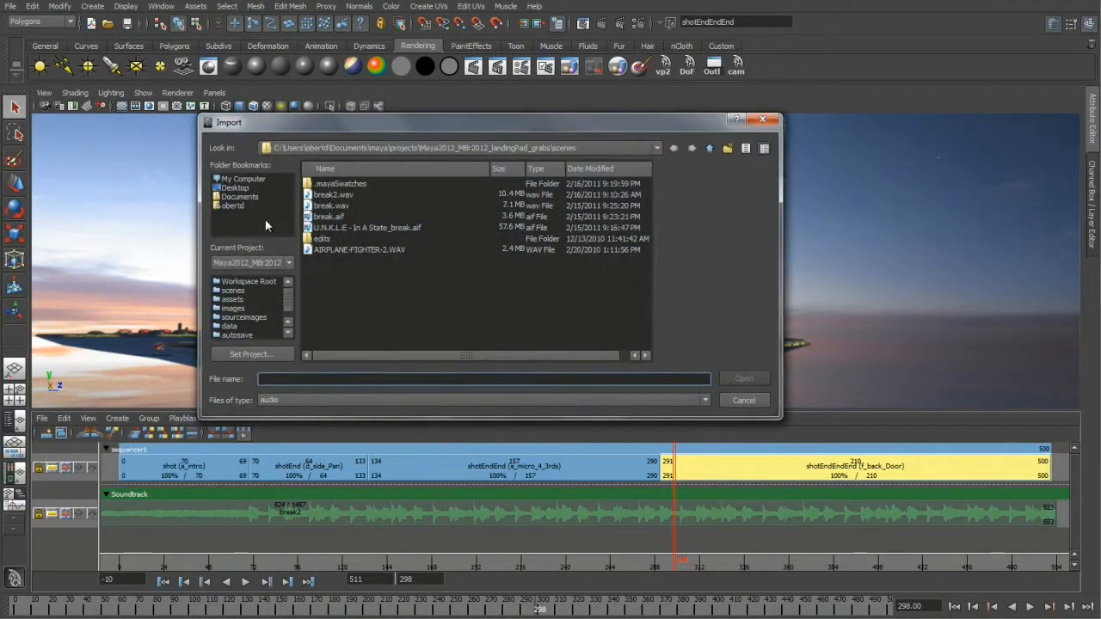
pyautogui.click(357, 250)
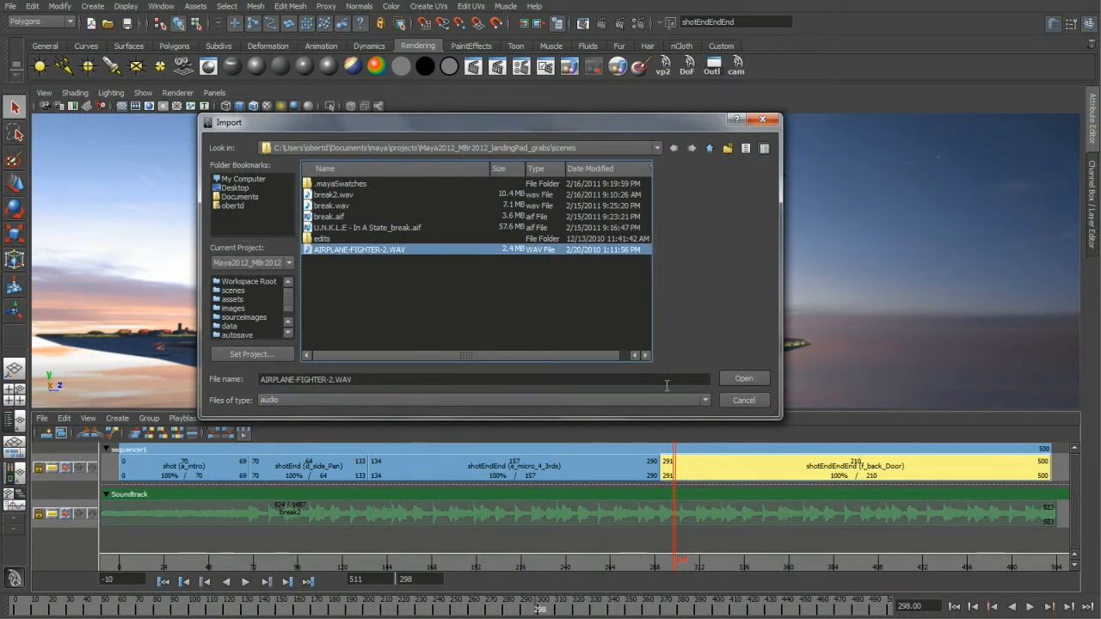
pyautogui.click(743, 378)
pyautogui.moveTo(882, 542)
pyautogui.mouseDown()
pyautogui.moveTo(713, 545)
pyautogui.moveTo(726, 548)
pyautogui.moveTo(668, 564)
pyautogui.moveTo(694, 564)
pyautogui.moveTo(297, 565)
pyautogui.mouseUp()
# Step: Extend the start of the a_intro shot back to frame -100
pyautogui.keyDown('alt'); pyautogui.moveTo(401, 552); pyautogui.dragTo(668, 557, button='middle'); pyautogui.keyUp('alt')
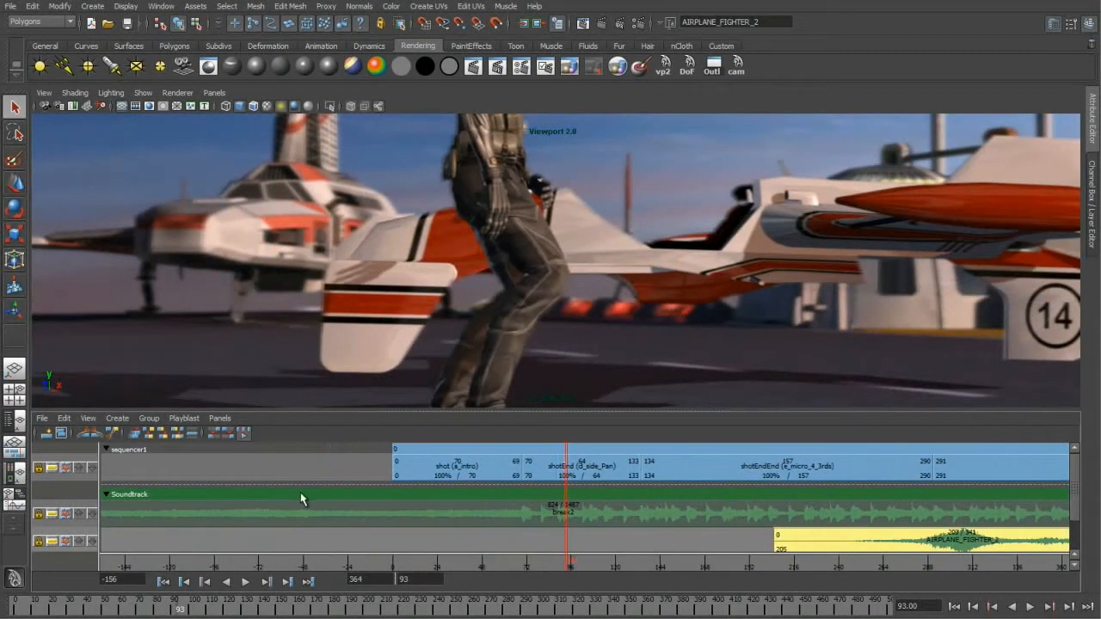
pyautogui.keyDown('alt'); pyautogui.moveTo(327, 521); pyautogui.dragTo(406, 532, button='middle'); pyautogui.keyUp('alt')
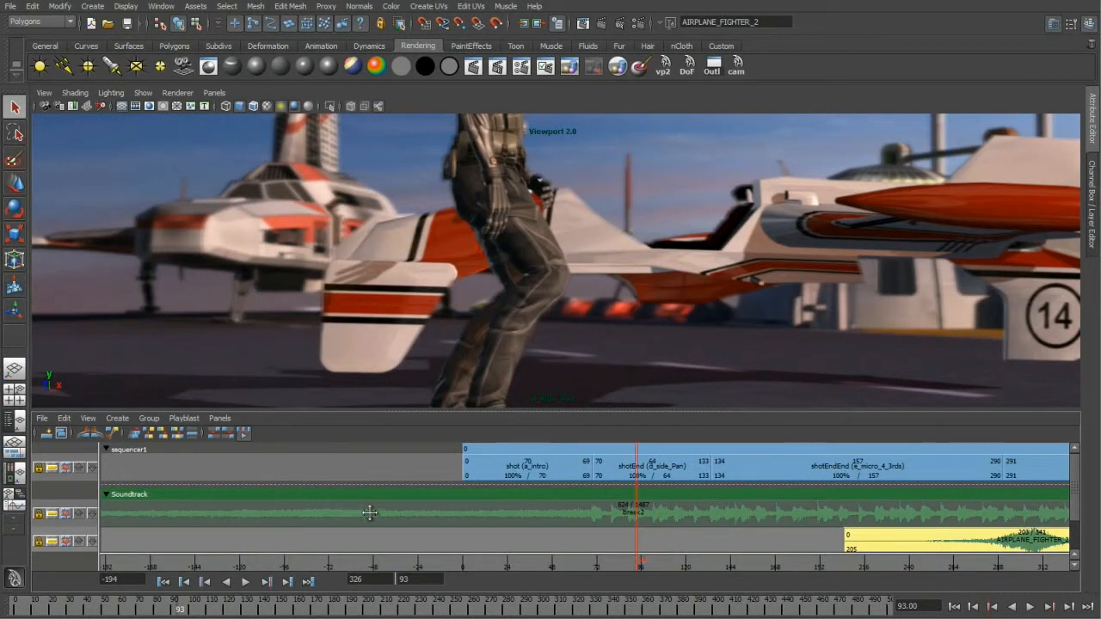
pyautogui.moveTo(636, 569); pyautogui.dragTo(542, 564)
pyautogui.moveTo(466, 473); pyautogui.dragTo(287, 489)
# Step: Split the a_intro shot at frame 0, then clear the selection
pyautogui.moveTo(540, 563); pyautogui.dragTo(462, 582)
pyautogui.rightClick(487, 471)
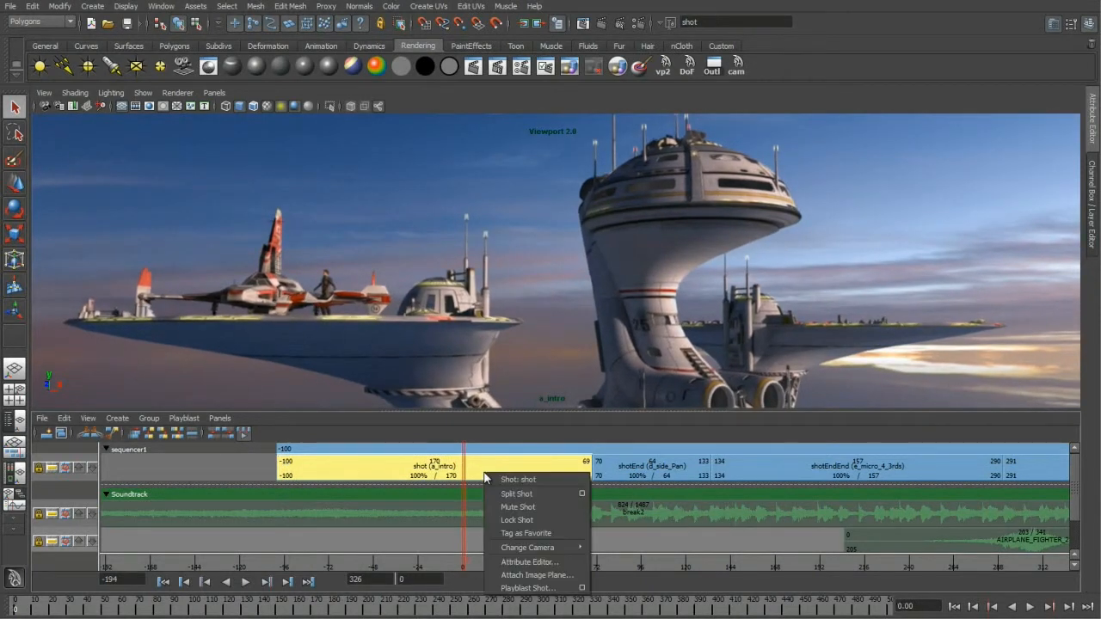
pyautogui.click(529, 506)
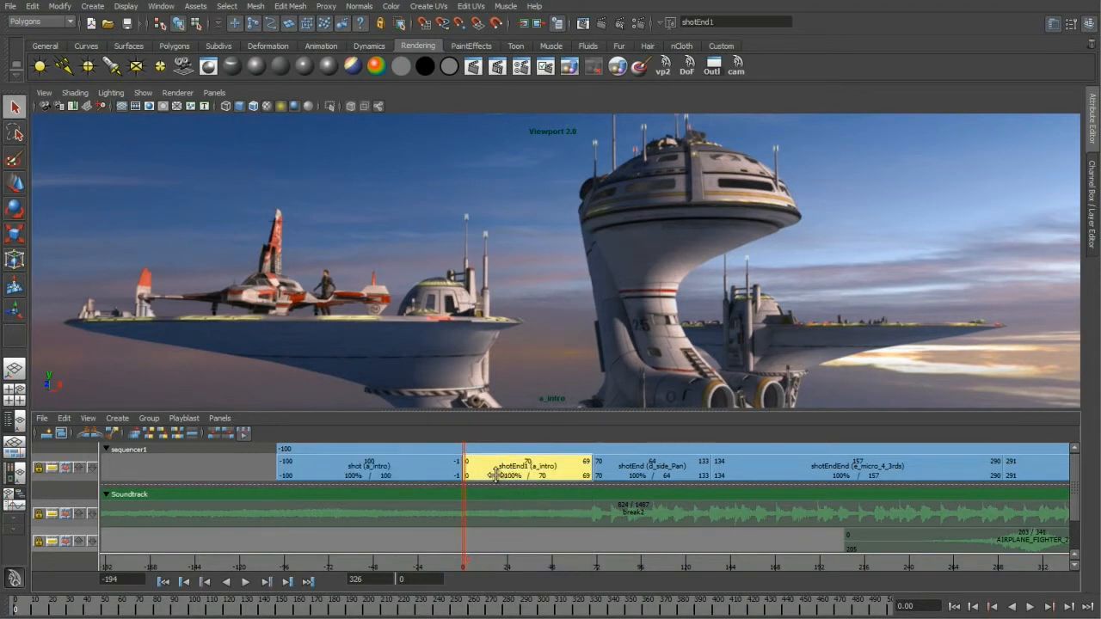
pyautogui.click(404, 539)
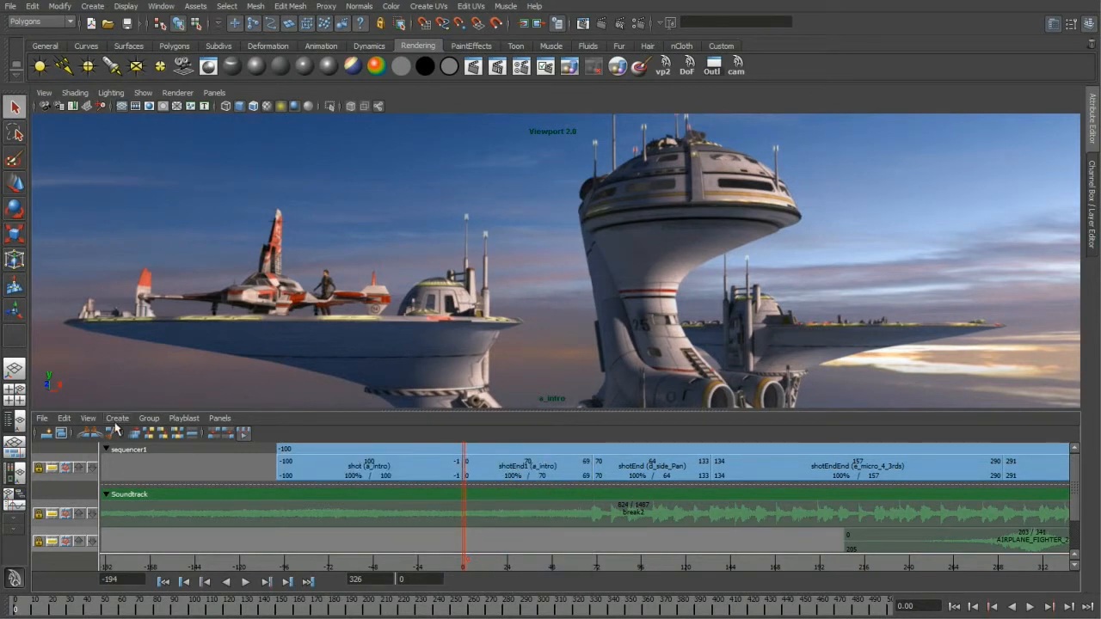
# Step: Change the camera of shotEnd1 to b_top_Zoom in the Shot Playlist and close the playlist
pyautogui.click(89, 419)
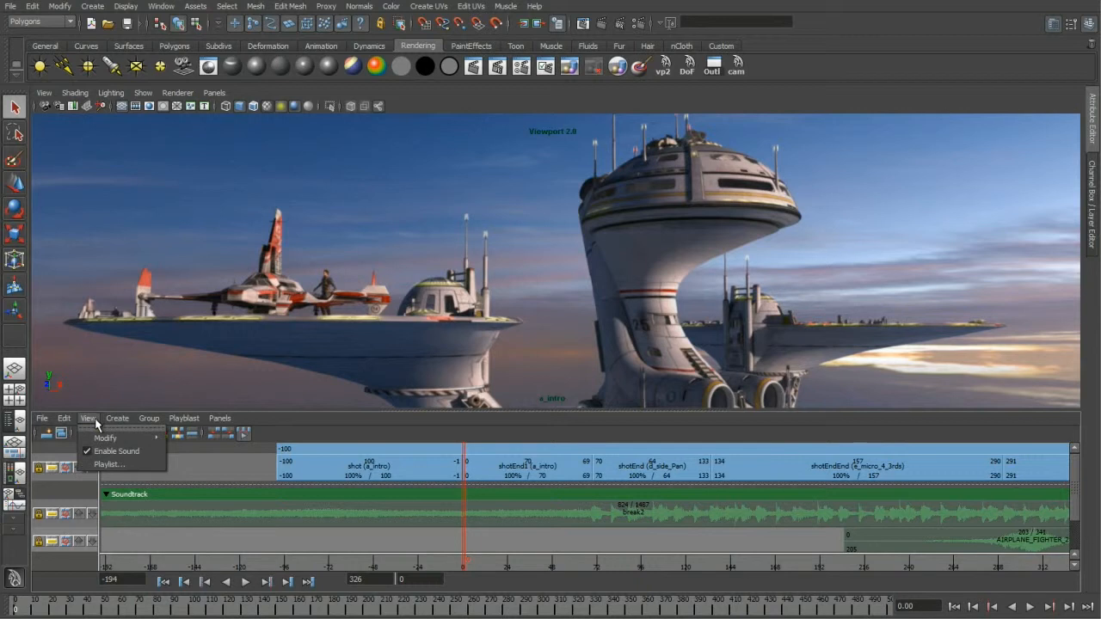
pyautogui.click(112, 466)
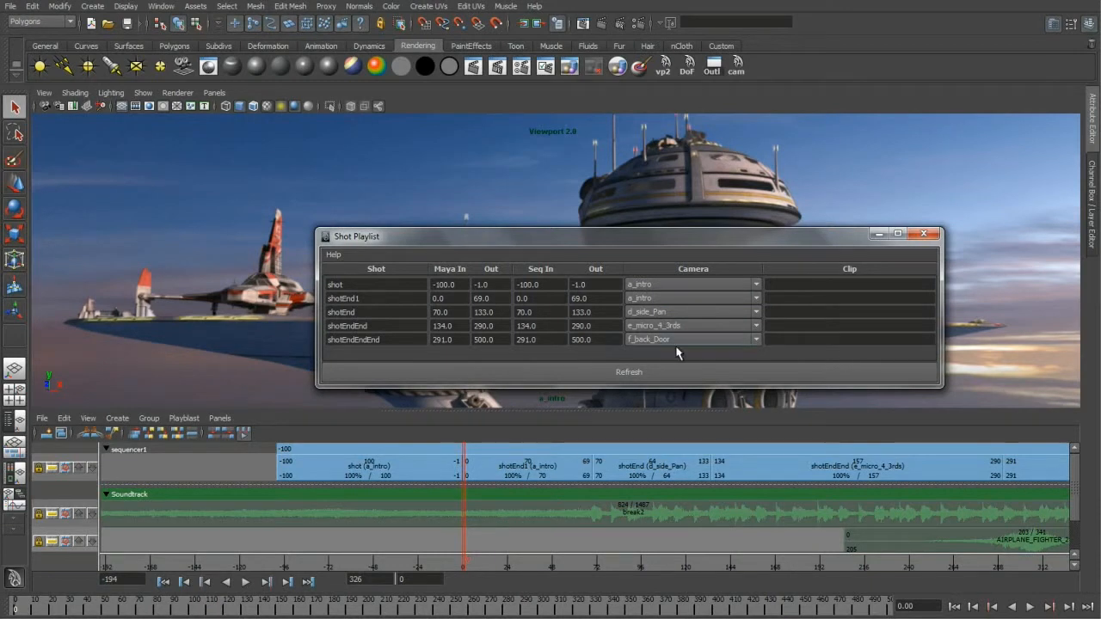
pyautogui.click(670, 298)
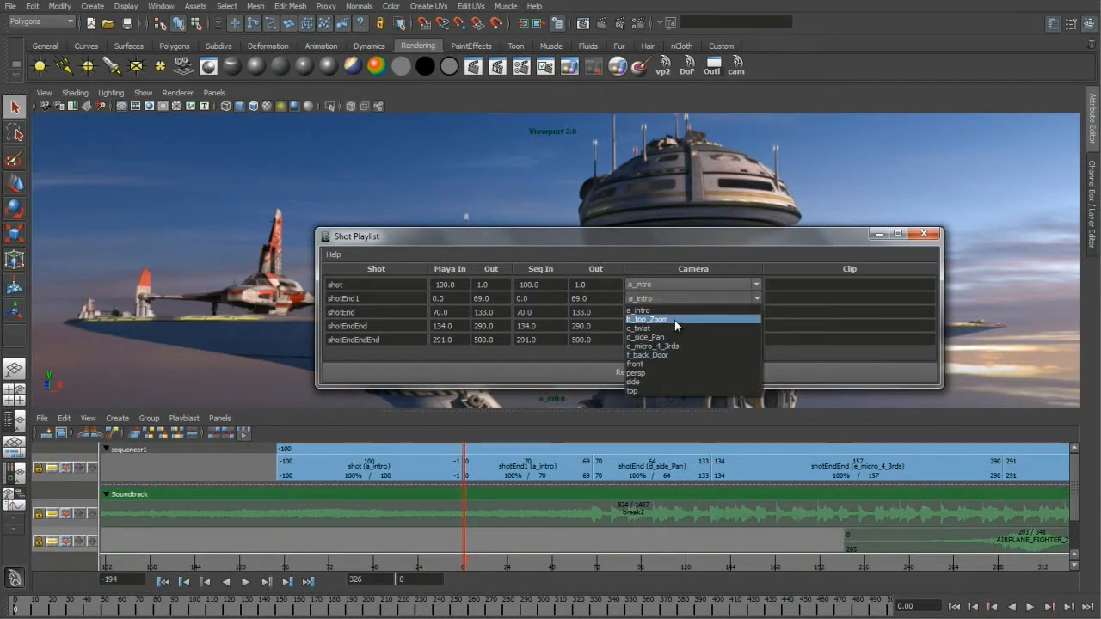
pyautogui.click(675, 320)
pyautogui.click(924, 235)
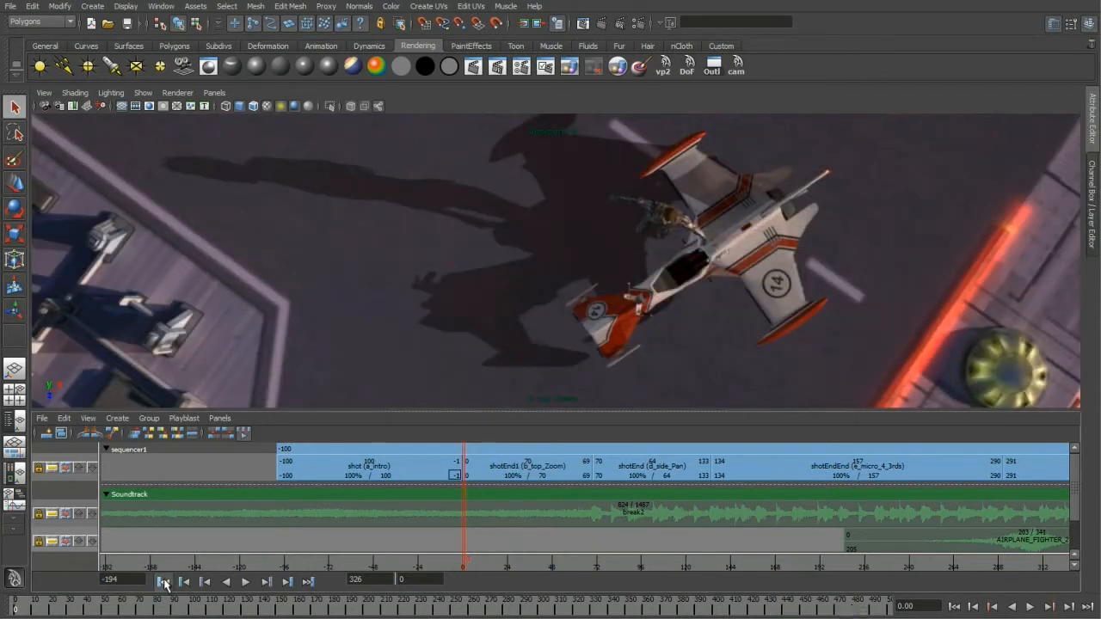
# Step: Play the sequence from its start at frame -100 to review the cut and stop it at frame 481
pyautogui.click(164, 582)
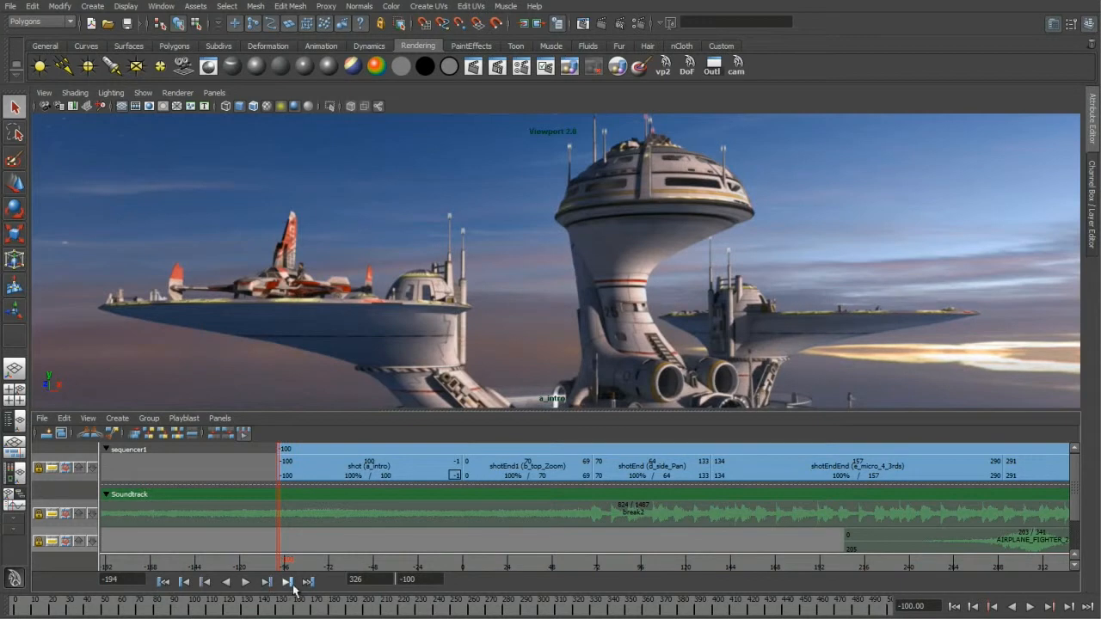
pyautogui.click(245, 582)
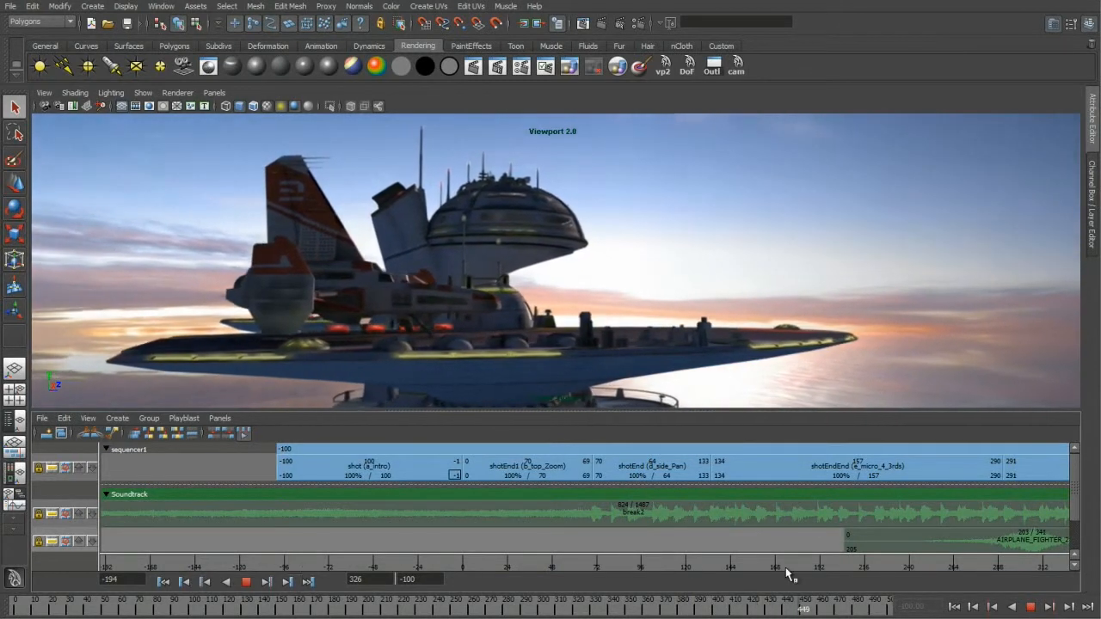
pyautogui.click(1029, 607)
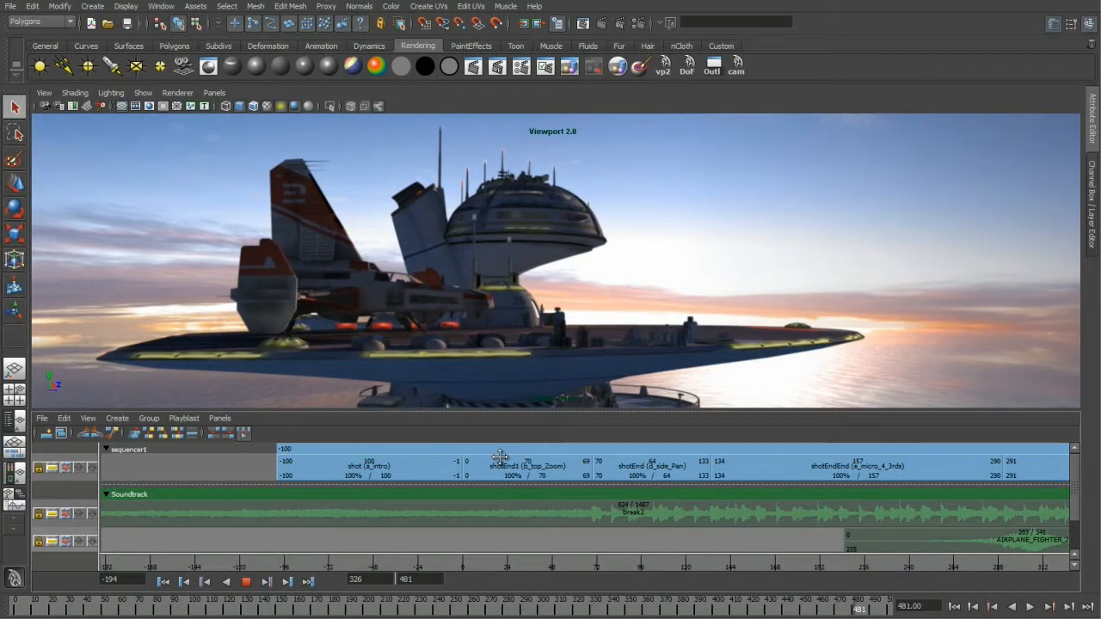
# Step: Create an ubercam from the sequence, switch to the Outliner and perspective layout, and select the ubercam
pyautogui.click(118, 419)
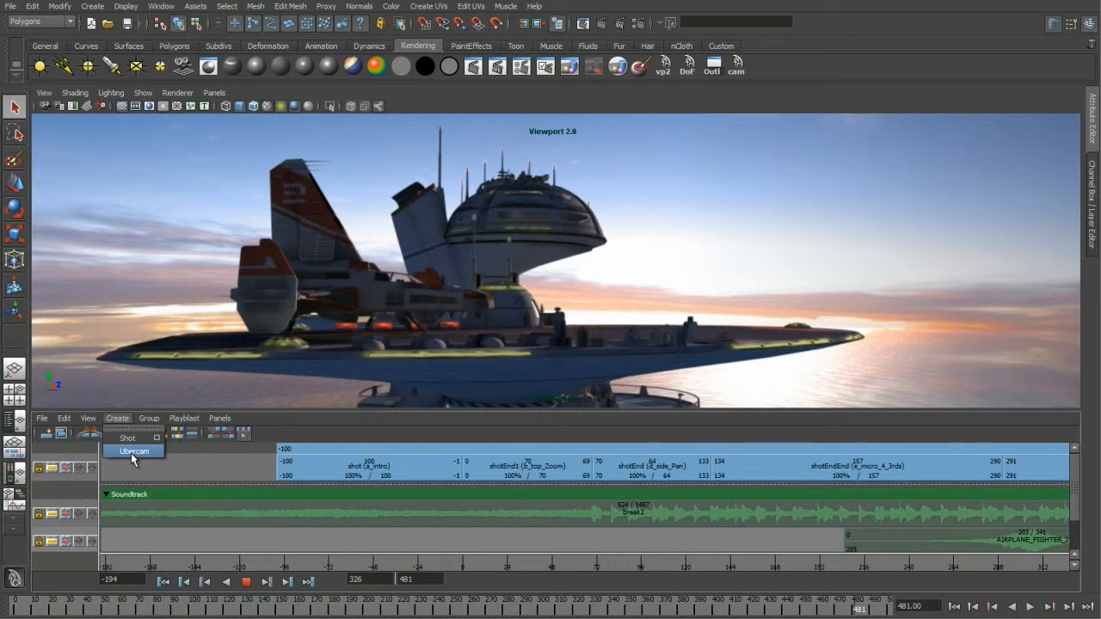
pyautogui.click(131, 452)
pyautogui.press('space')
pyautogui.press('space')
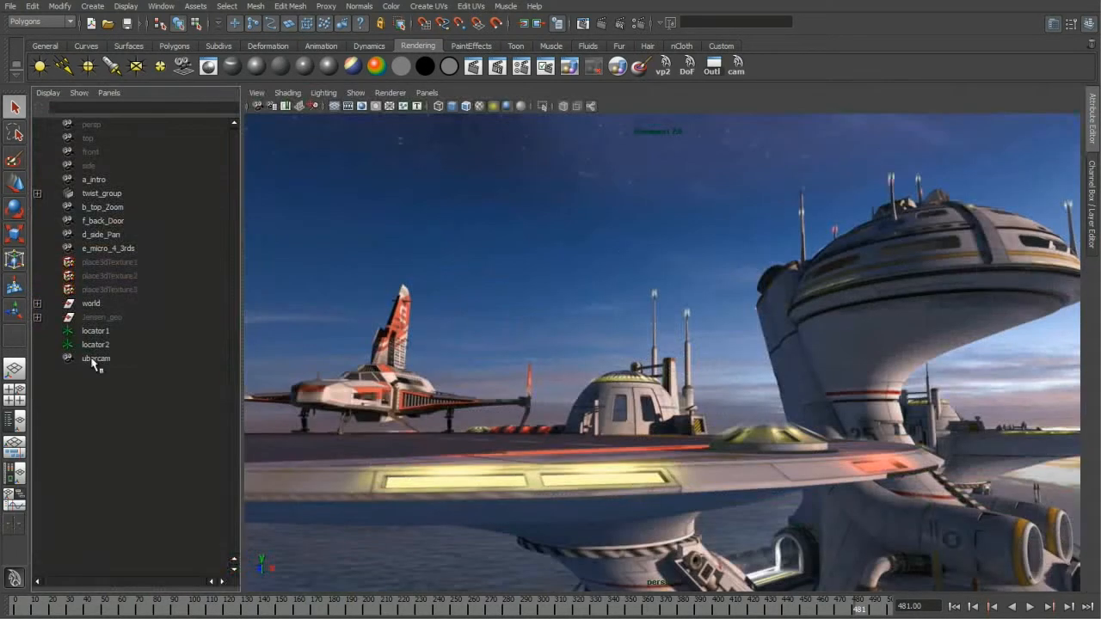
pyautogui.click(95, 360)
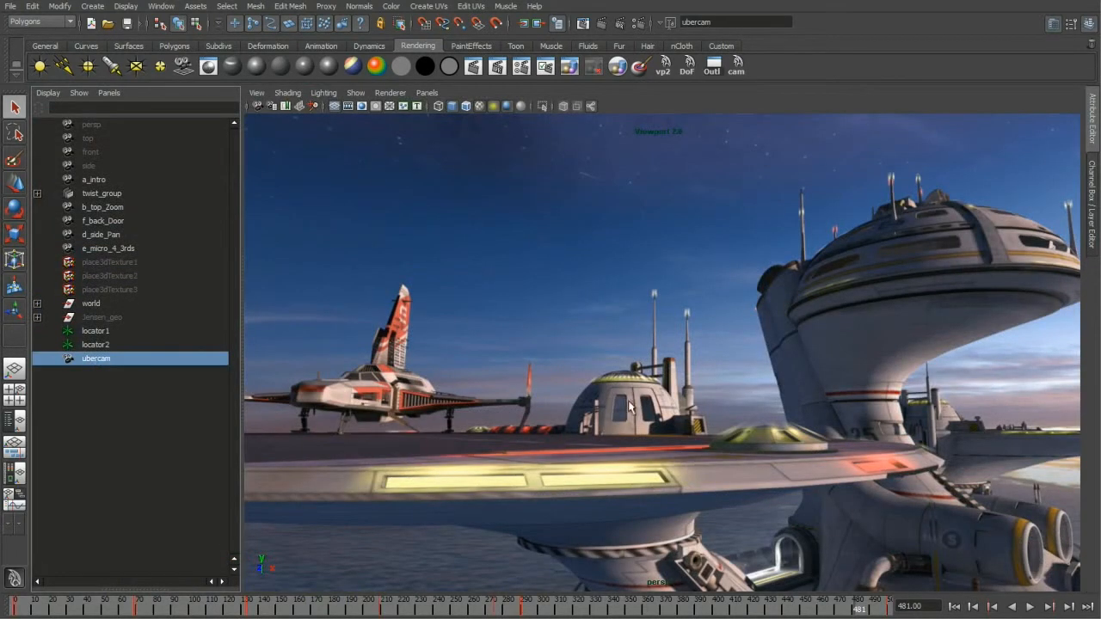
# Step: Examine the selected ubercam at frame 0 in the perspective view, framed from afar together with the whole landing platform
pyautogui.keyDown('alt'); pyautogui.moveTo(616, 395); pyautogui.dragTo(511, 364, button='right'); pyautogui.keyUp('alt')
pyautogui.keyDown('alt'); pyautogui.moveTo(459, 335); pyautogui.dragTo(576, 388); pyautogui.keyUp('alt')
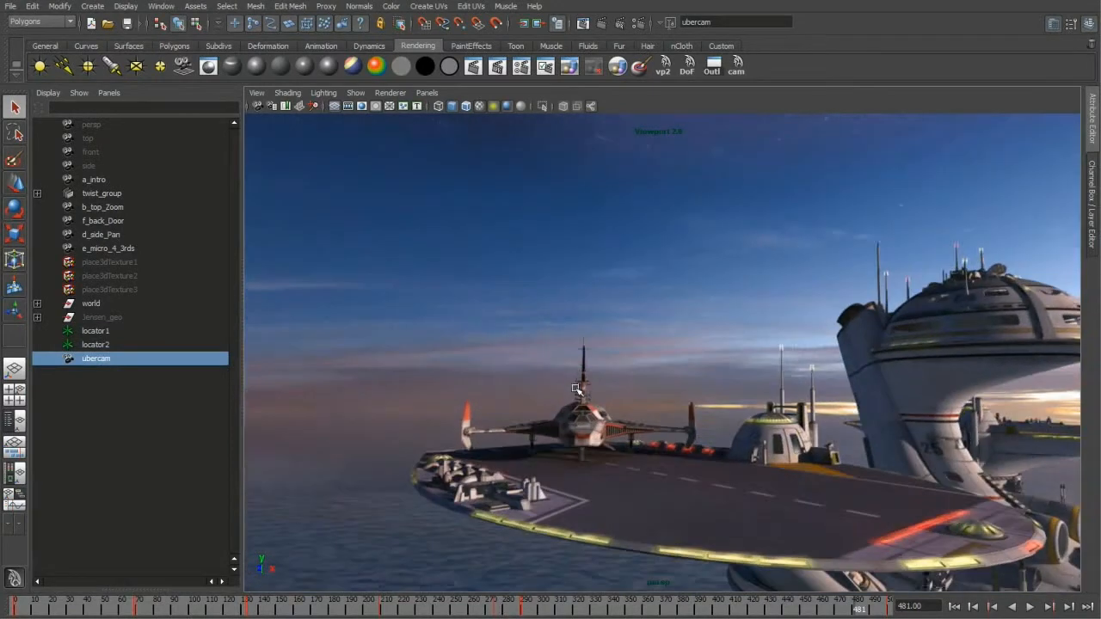
pyautogui.press('w')
pyautogui.keyDown('alt'); pyautogui.moveTo(611, 381); pyautogui.dragTo(542, 397, button='right'); pyautogui.keyUp('alt')
pyautogui.hotkey('alt', 'v')
pyautogui.click(3, 609)
pyautogui.keyDown('alt'); pyautogui.moveTo(660, 284); pyautogui.dragTo(630, 284, button='middle'); pyautogui.keyUp('alt')
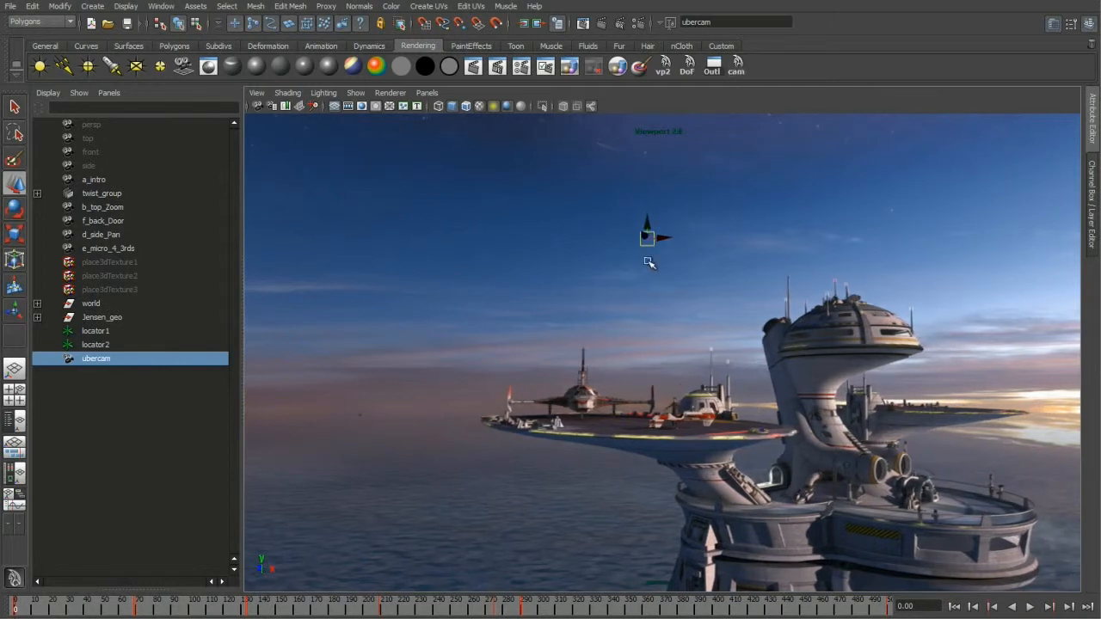
pyautogui.moveTo(671, 265)
pyautogui.keyDown('alt'); pyautogui.mouseDown(button='right')
pyautogui.moveTo(640, 280)
pyautogui.moveTo(665, 277)
pyautogui.mouseUp(button='right'); pyautogui.keyUp('alt')
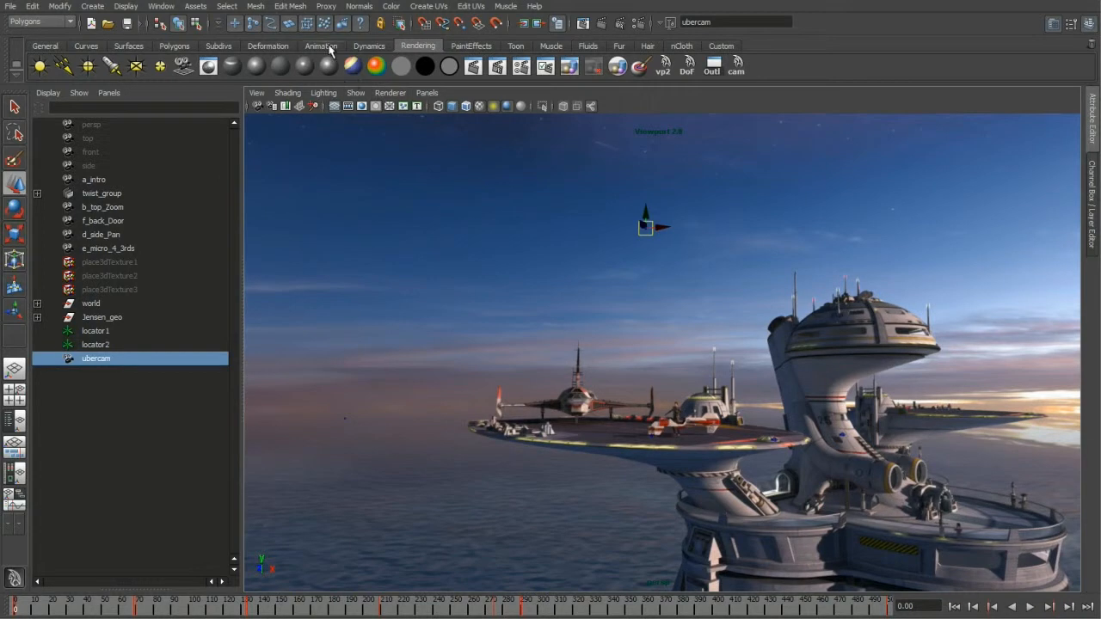
# Step: Scale up the icons of the cameras around the landing pad and of the distant one over the sea
pyautogui.moveTo(369, 142); pyautogui.dragTo(832, 496)
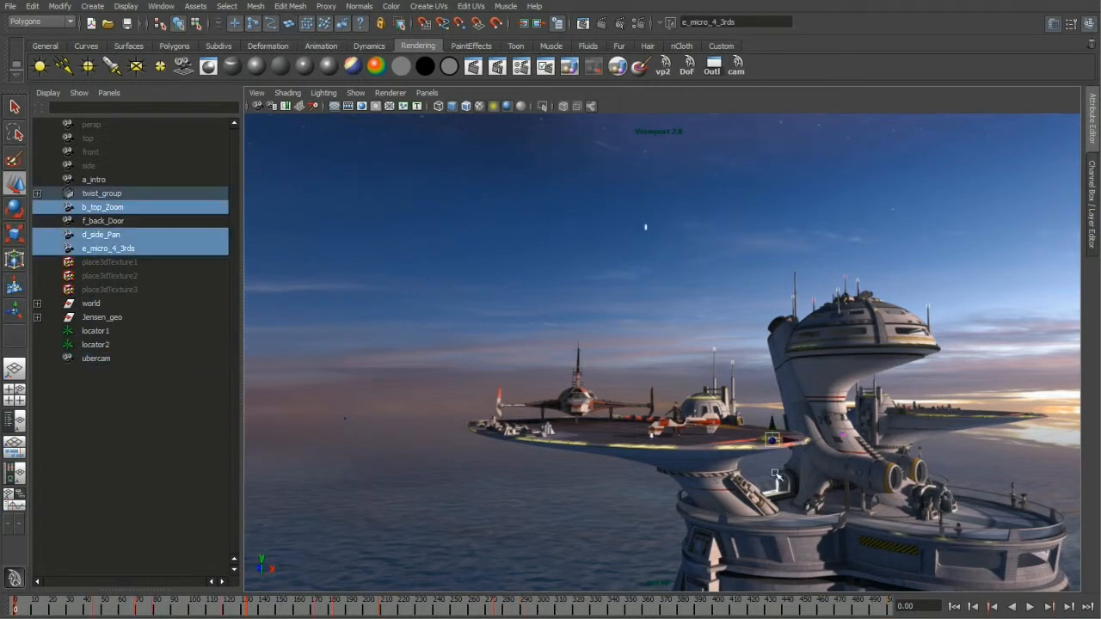
pyautogui.press('e')
pyautogui.press('r')
pyautogui.moveTo(505, 358); pyautogui.dragTo(535, 361, button='middle')
pyautogui.moveTo(315, 376); pyautogui.dragTo(367, 435)
pyautogui.moveTo(385, 343); pyautogui.dragTo(425, 344, button='middle')
# Step: Select the ubercam and show its channels in the Channel Box, enlarged to list all shape attributes down to Center Of Interest
pyautogui.click(94, 359)
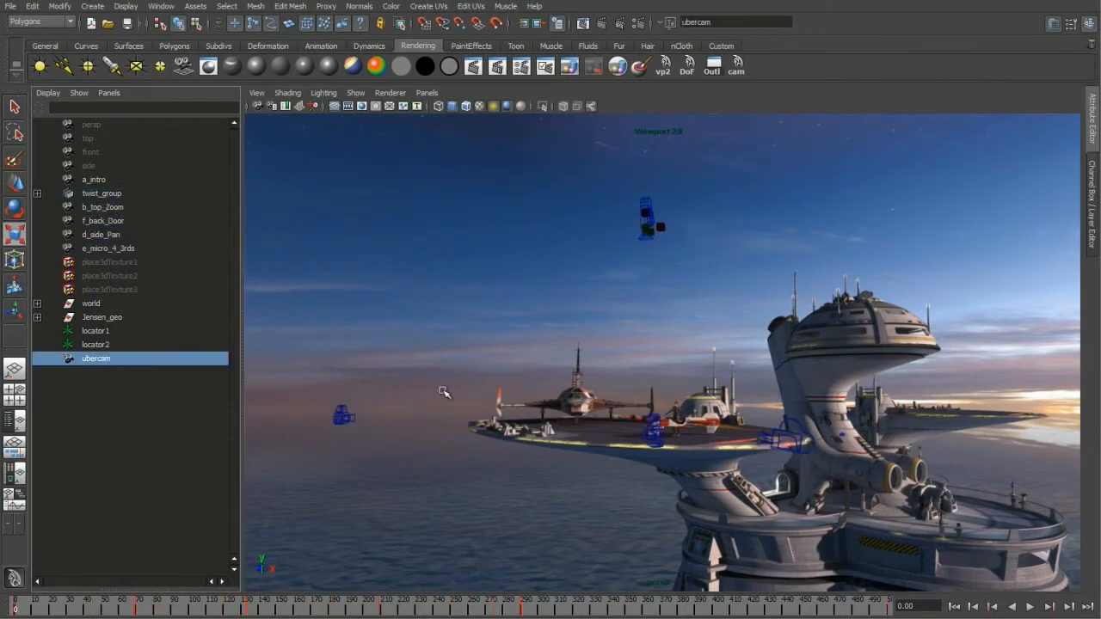
pyautogui.click(1093, 137)
pyautogui.click(1095, 233)
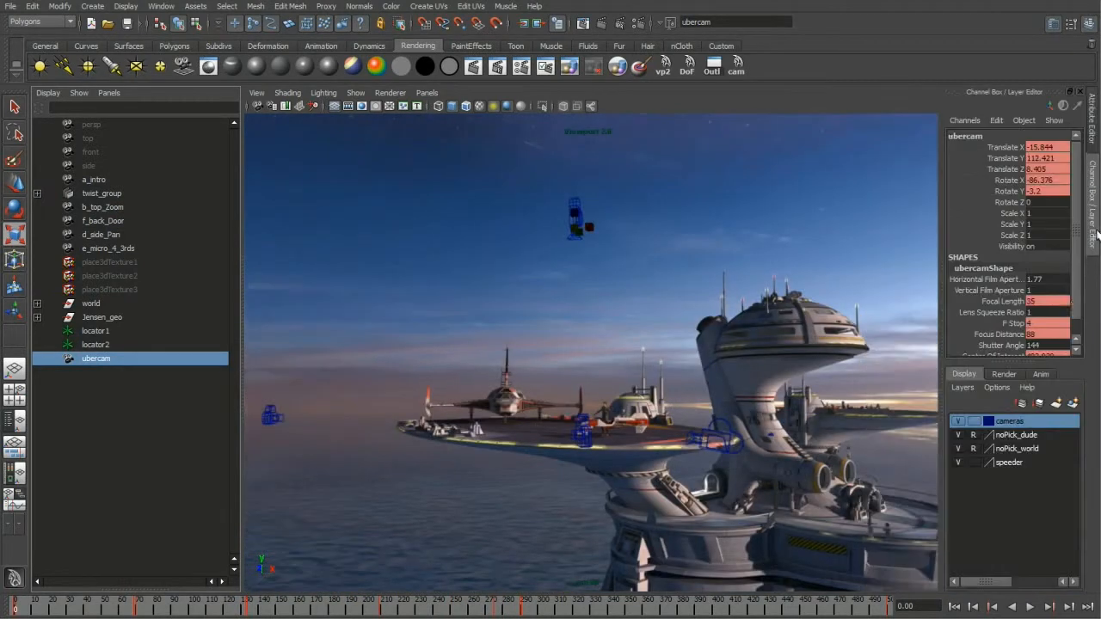
pyautogui.moveTo(1019, 362); pyautogui.dragTo(1018, 401)
# Step: Play and scrub the animation to frame 156, examining how the ubercam's position and keyed camera attributes change between shots
pyautogui.hotkey('alt', 'v')
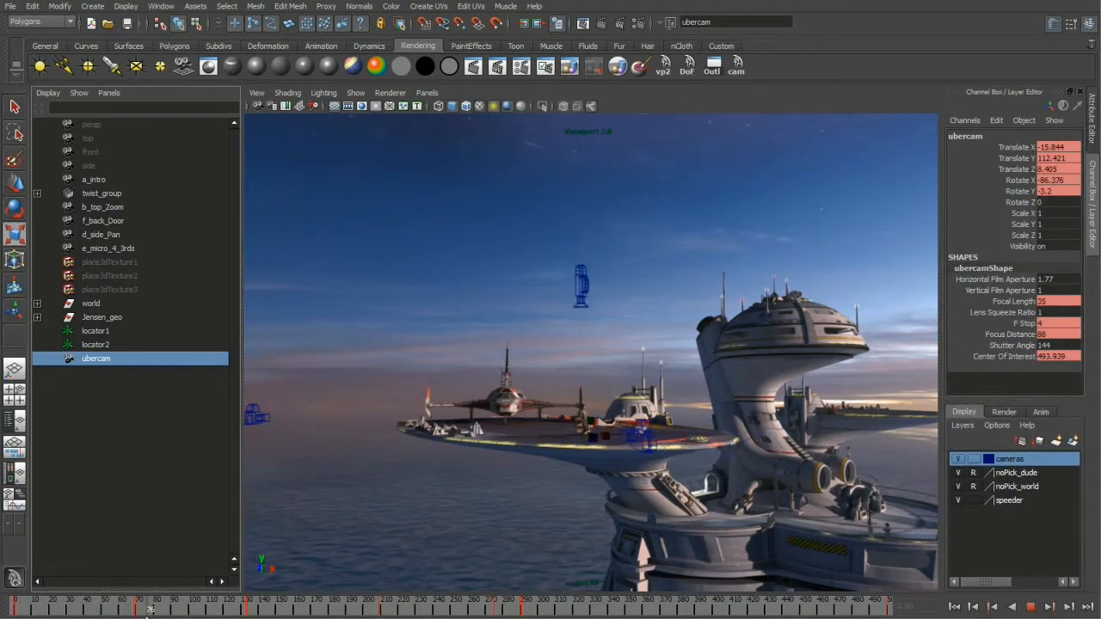
pyautogui.hotkey('alt', 'v')
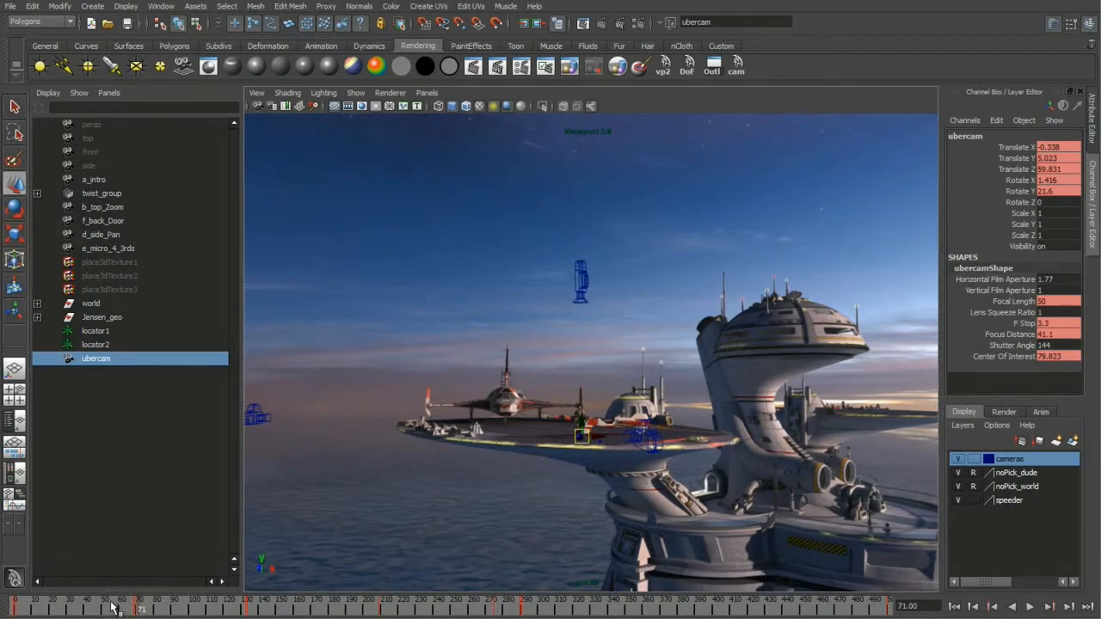
pyautogui.hotkey('alt', 'v')
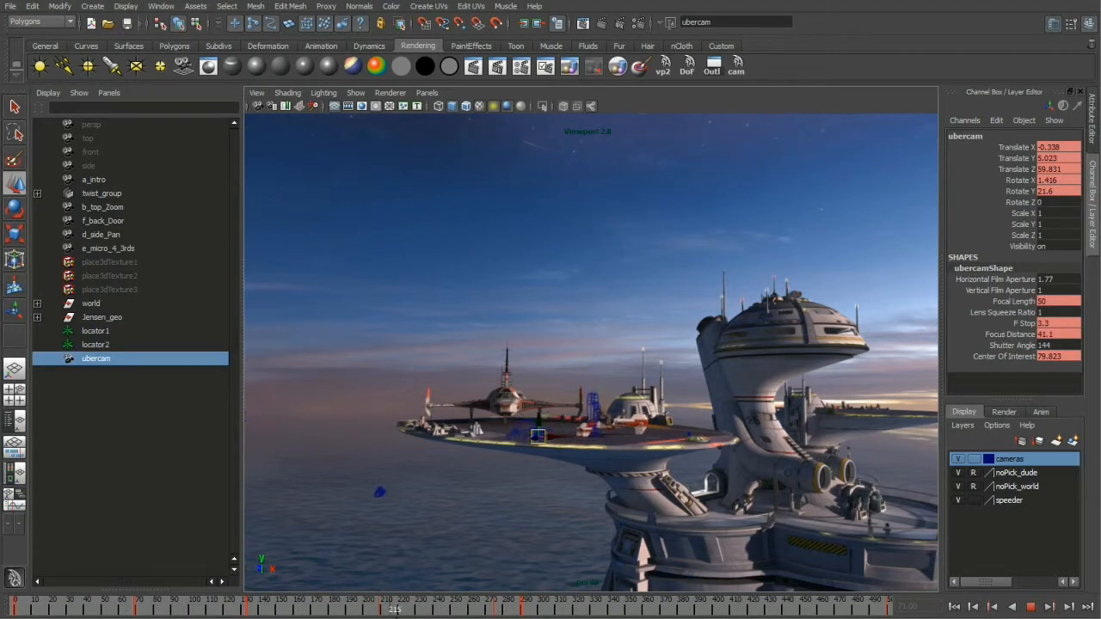
pyautogui.click(157, 611)
pyautogui.moveTo(155, 613); pyautogui.dragTo(182, 613)
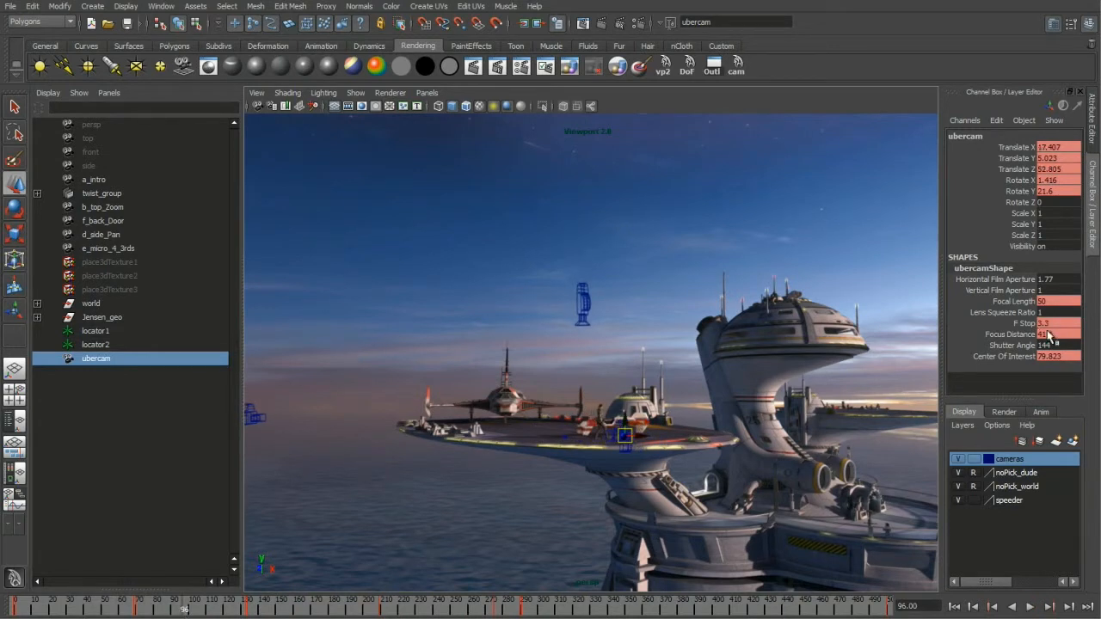
pyautogui.moveTo(187, 611); pyautogui.dragTo(292, 611)
# Step: Look through the ubercam in the perspective panel and scrub from frame 156 to frame 325 to review its shots
pyautogui.press('space')
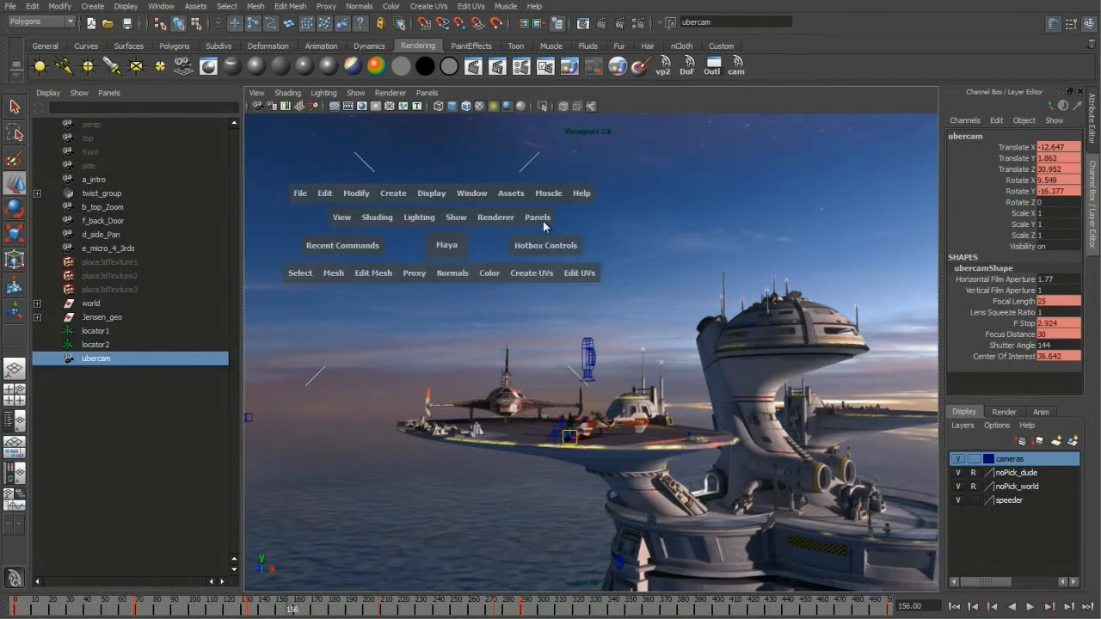
pyautogui.click(538, 217)
pyautogui.moveTo(563, 235)
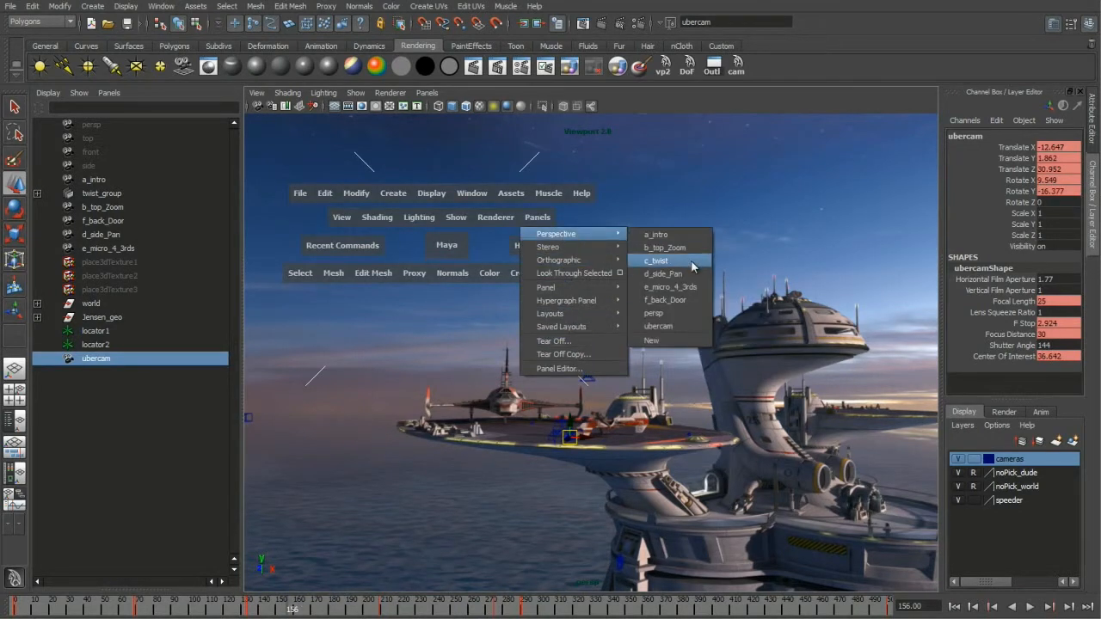
pyautogui.click(661, 327)
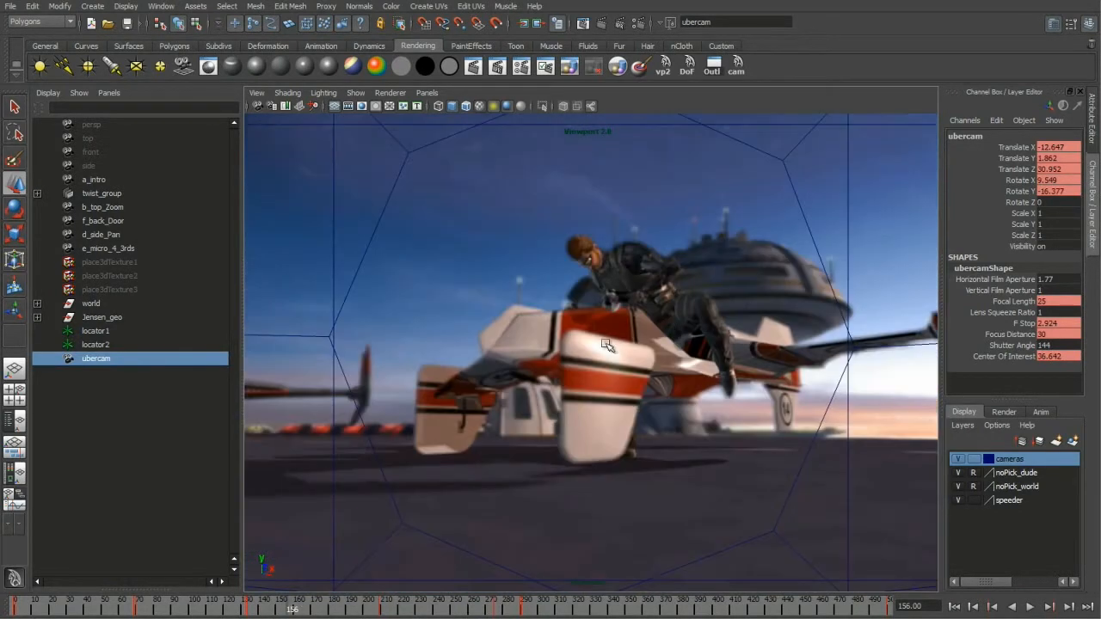
pyautogui.moveTo(284, 611); pyautogui.dragTo(582, 612)
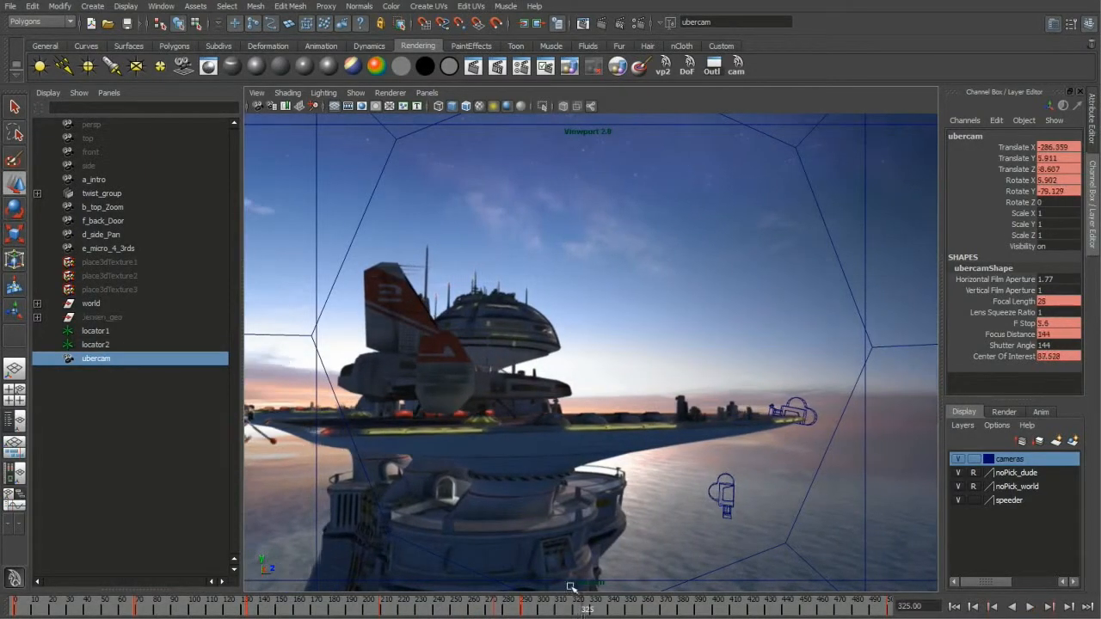